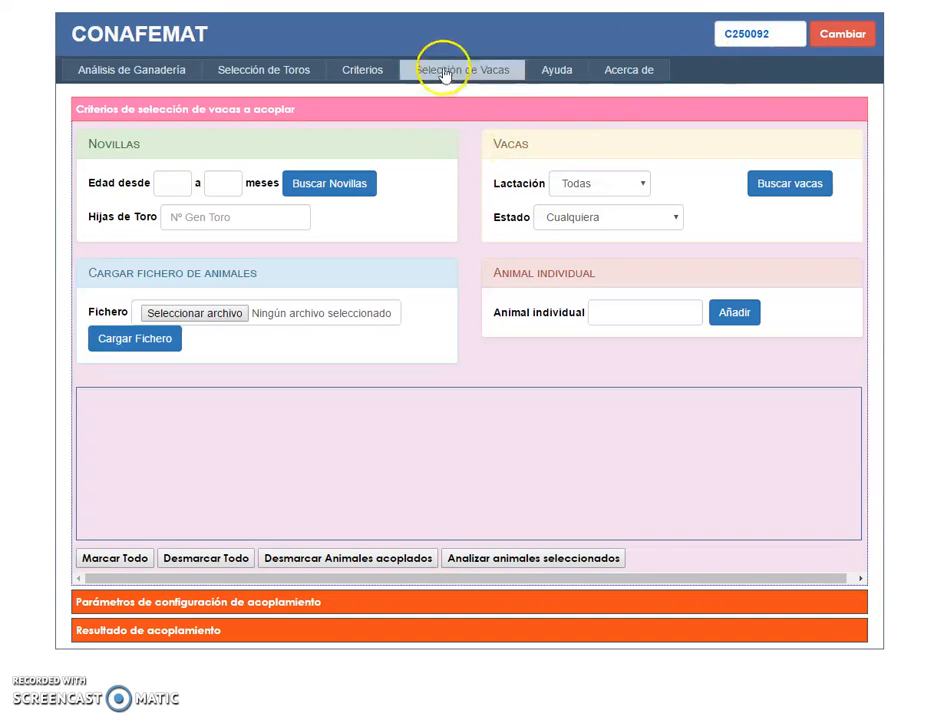
pyautogui.click(164, 186)
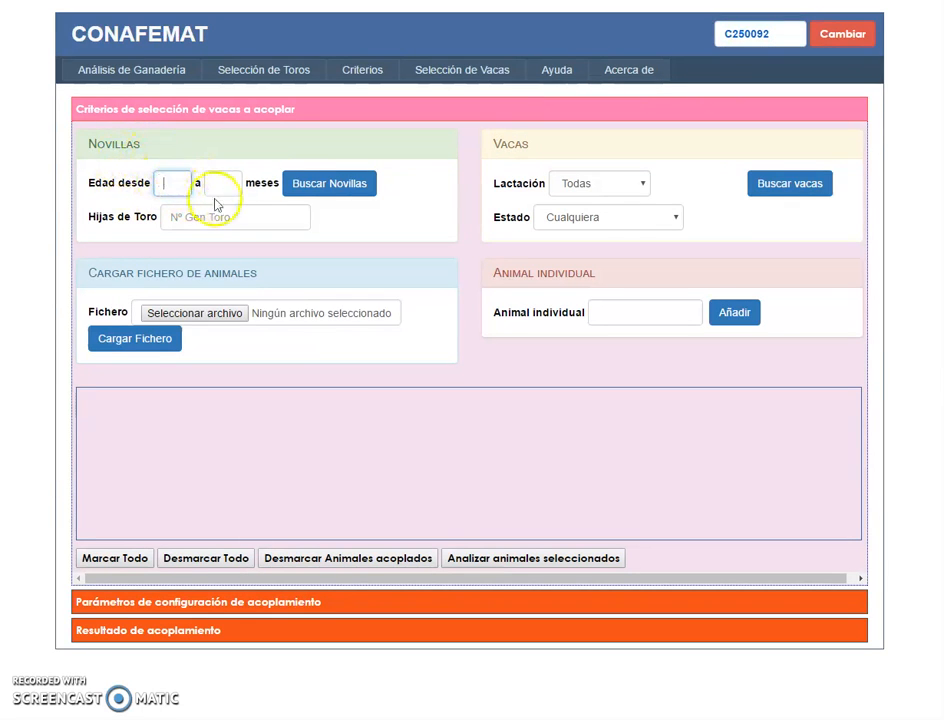
pyautogui.click(630, 185)
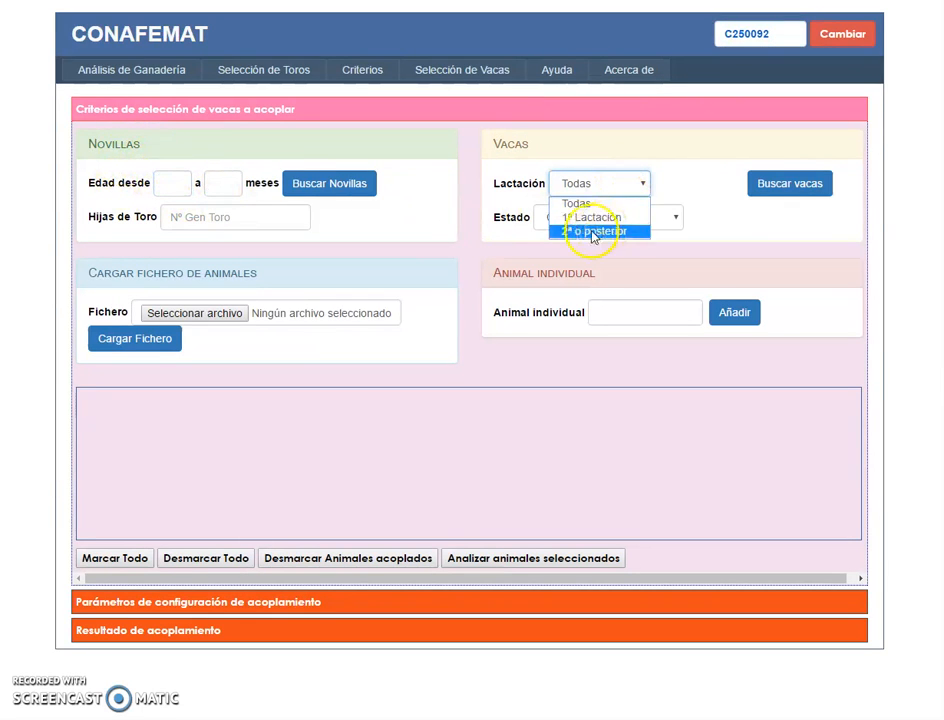
pyautogui.click(465, 147)
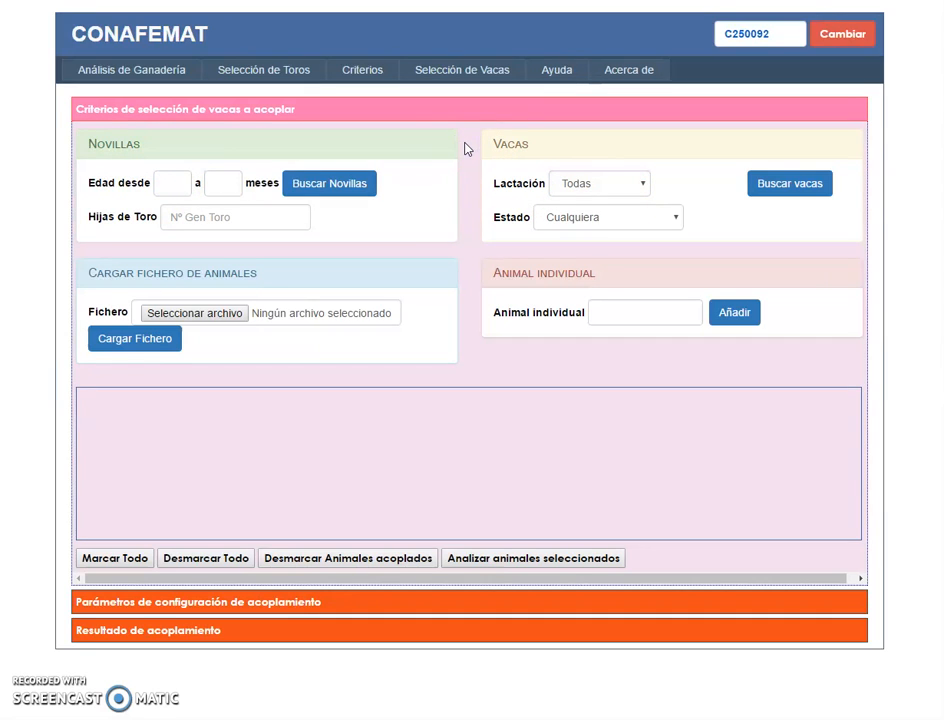
# - Switch to Notepad to examine the list of animal numbers in the acoplamiento file, and close the file
pyautogui.click(369, 184)
pyautogui.moveTo(0, 218); pyautogui.dragTo(354, 182)
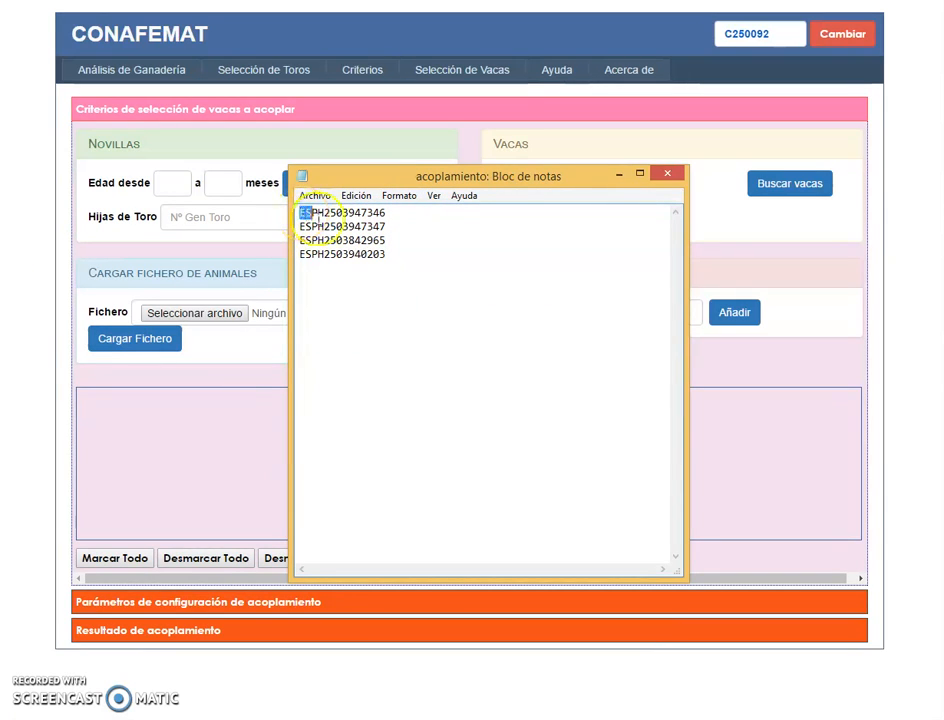
pyautogui.moveTo(317, 218); pyautogui.dragTo(390, 259)
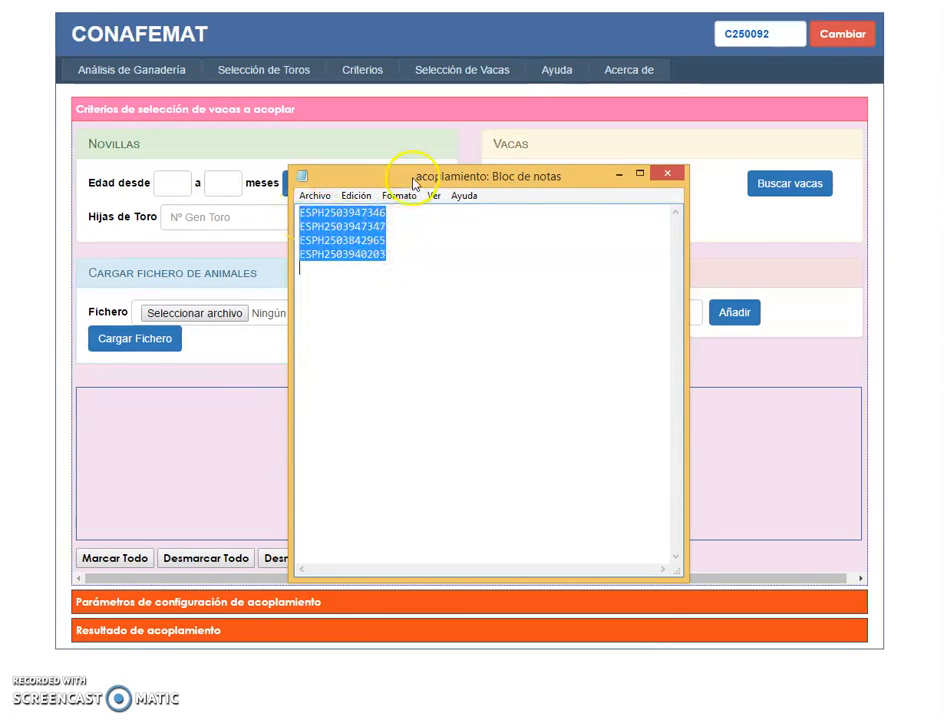
pyautogui.click(665, 177)
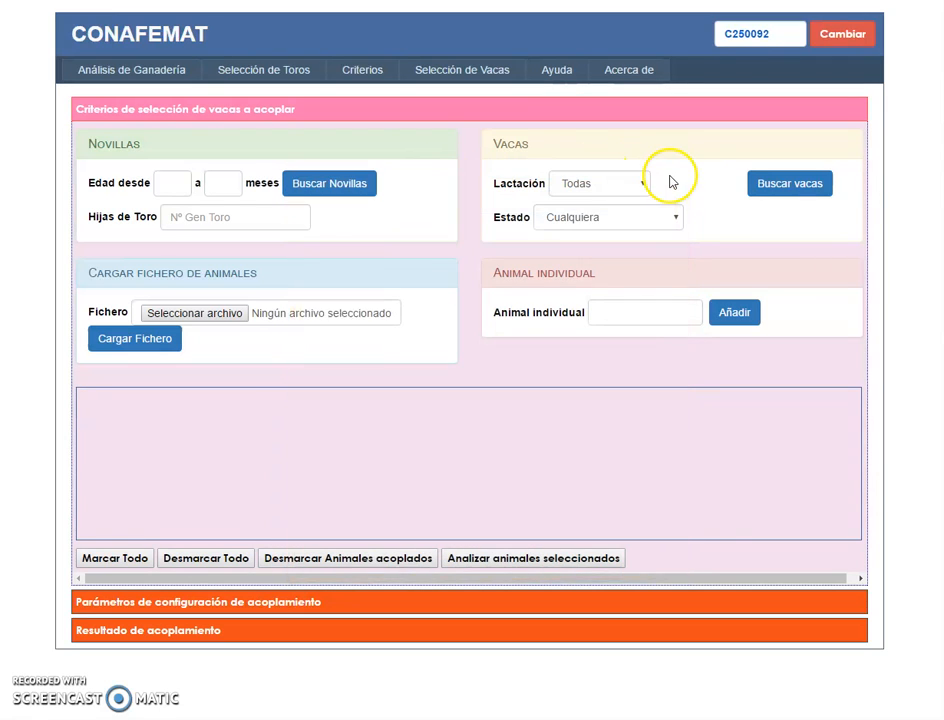
# - Load the animals to be mated from the acoplamiento text file in the C: drive's temp folder
pyautogui.click(212, 318)
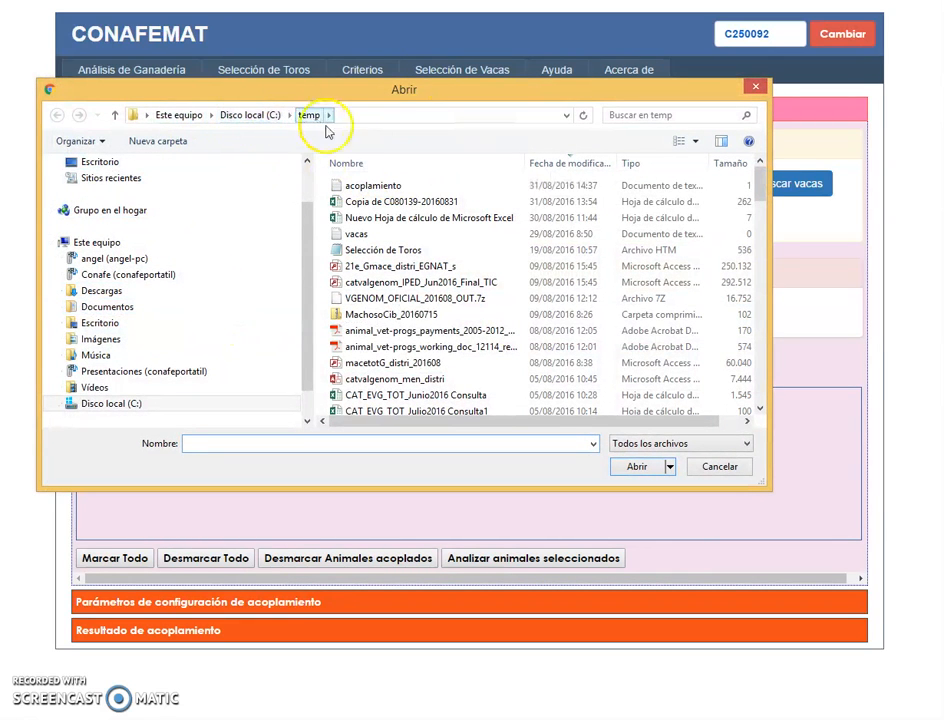
pyautogui.click(383, 188)
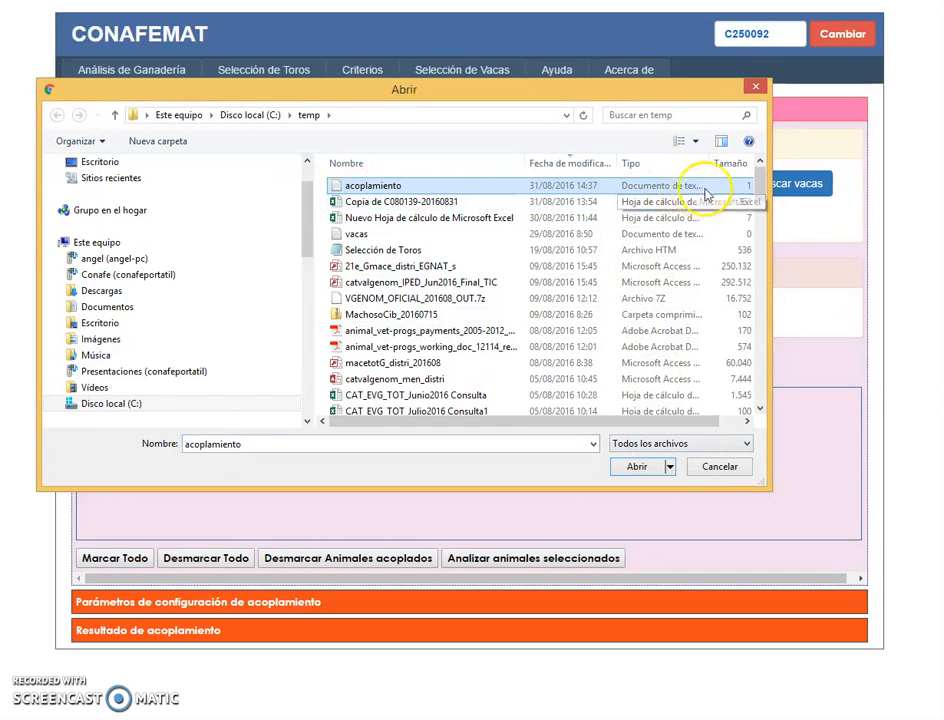
pyautogui.click(640, 468)
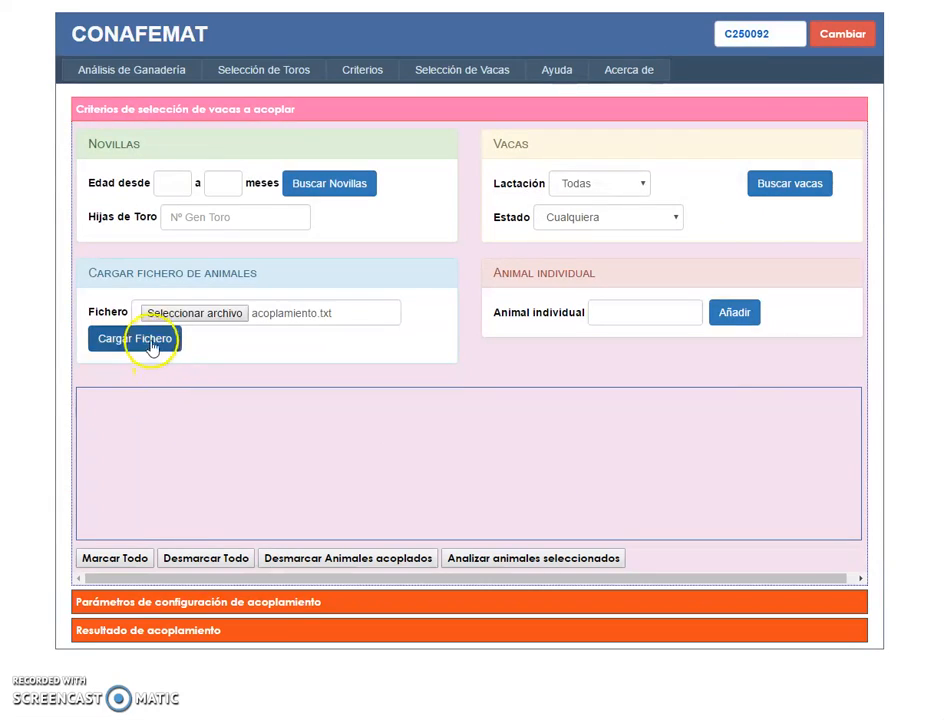
pyautogui.click(150, 340)
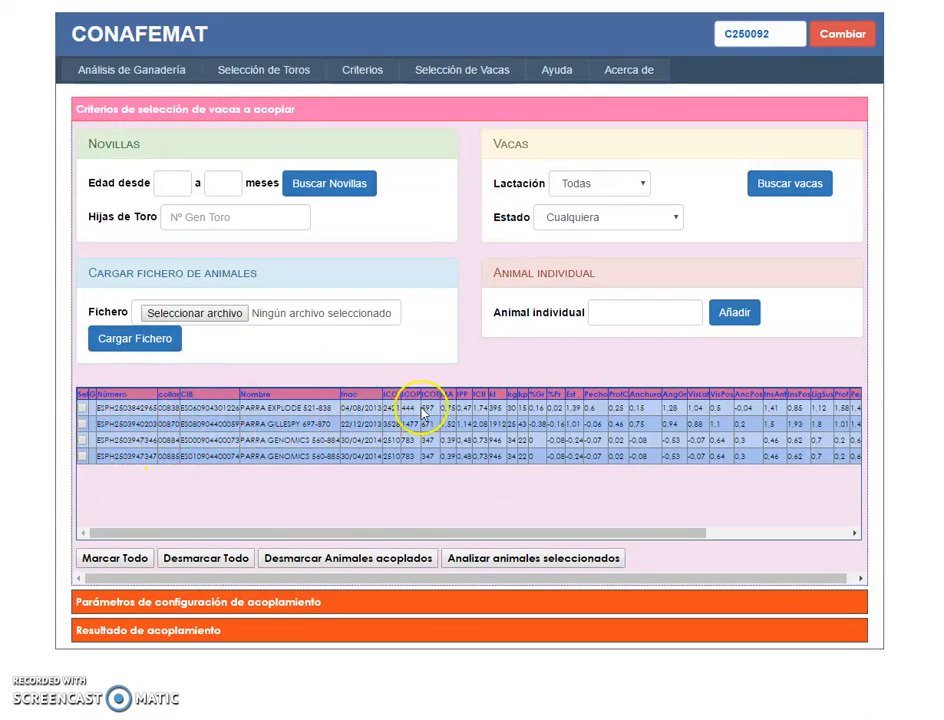
pyautogui.moveTo(573, 533); pyautogui.dragTo(42, 644)
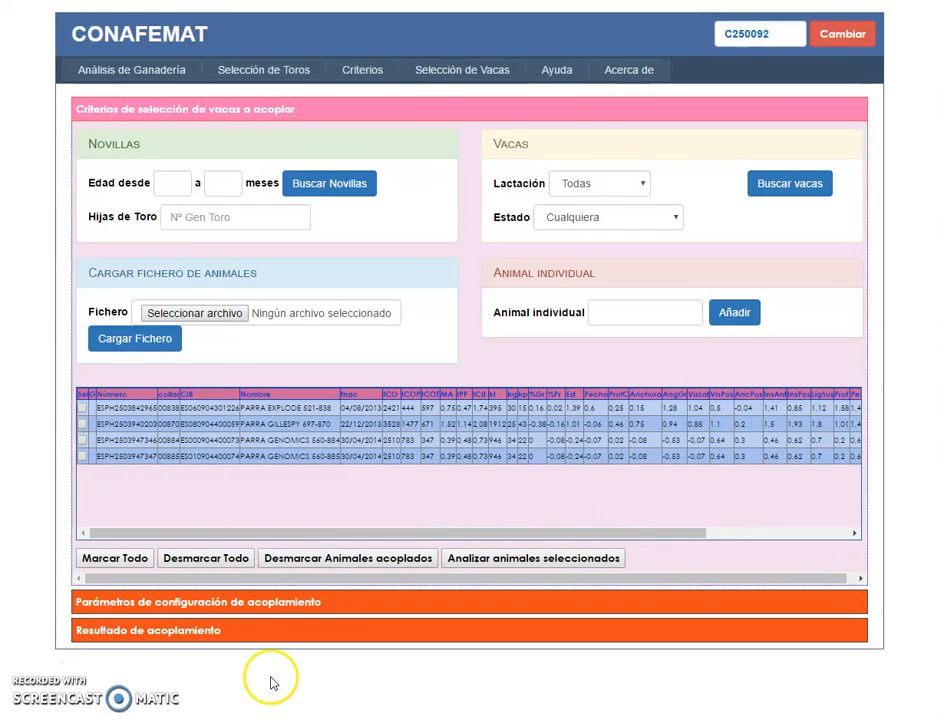
# - Search for the herd's 10 most used bulls in the last 6 months and add them all to the basket
pyautogui.click(286, 78)
pyautogui.click(172, 181)
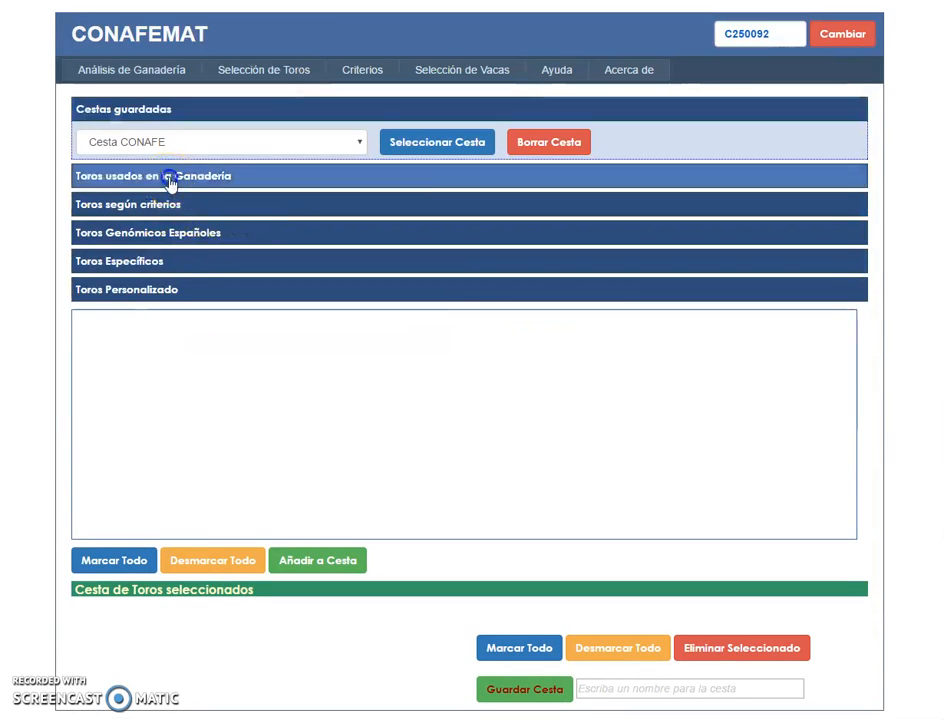
pyautogui.click(128, 170)
pyautogui.write('10')
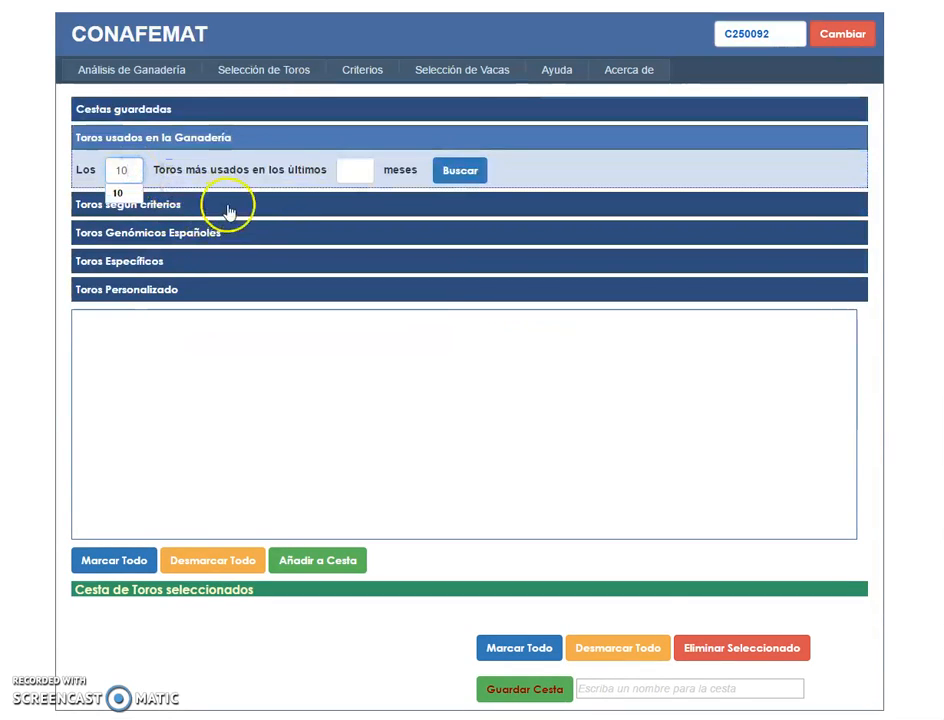
pyautogui.click(348, 170)
pyautogui.write('4')
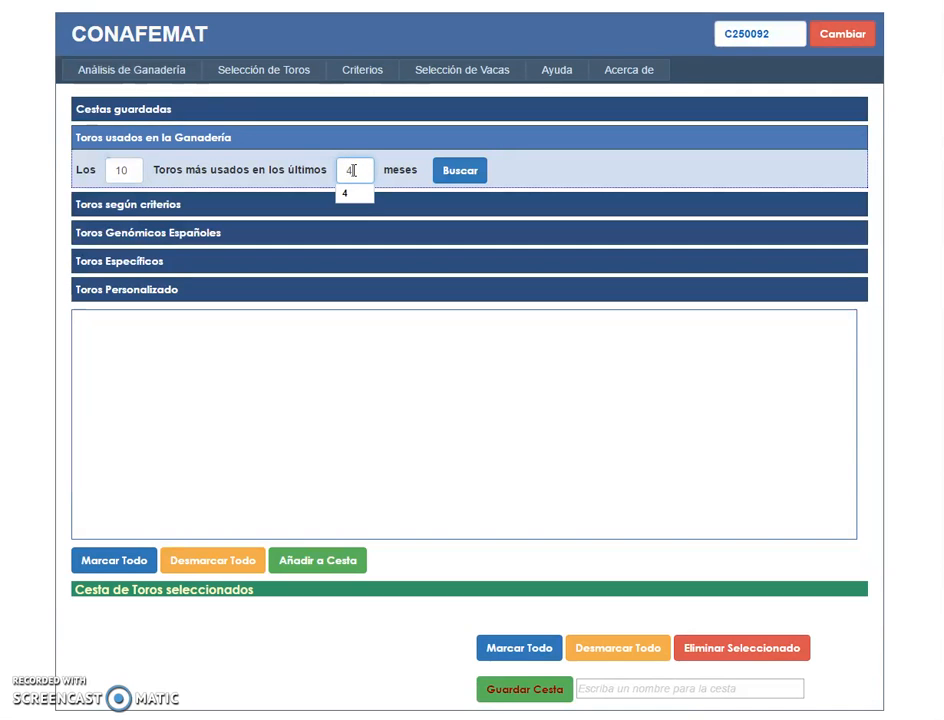
pyautogui.press('BackSpace')
pyautogui.write('6')
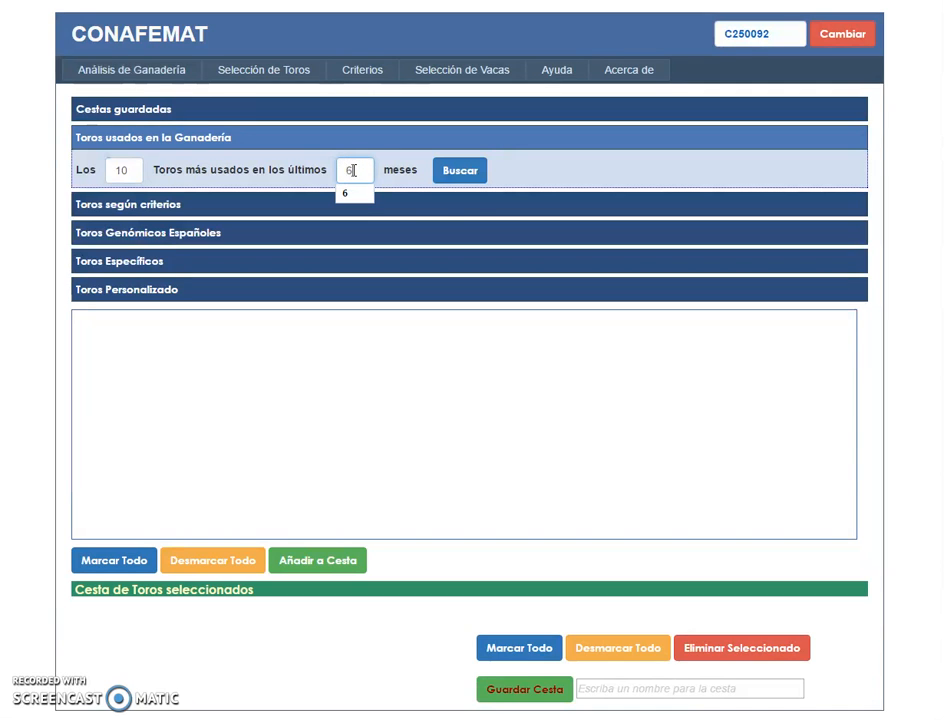
pyautogui.click(468, 174)
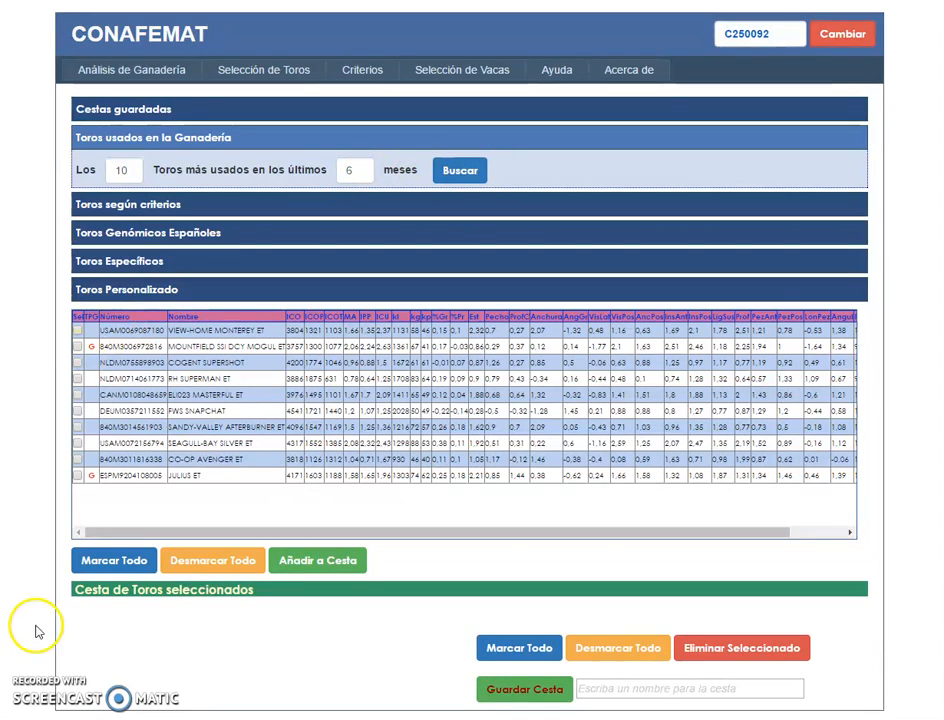
pyautogui.click(110, 561)
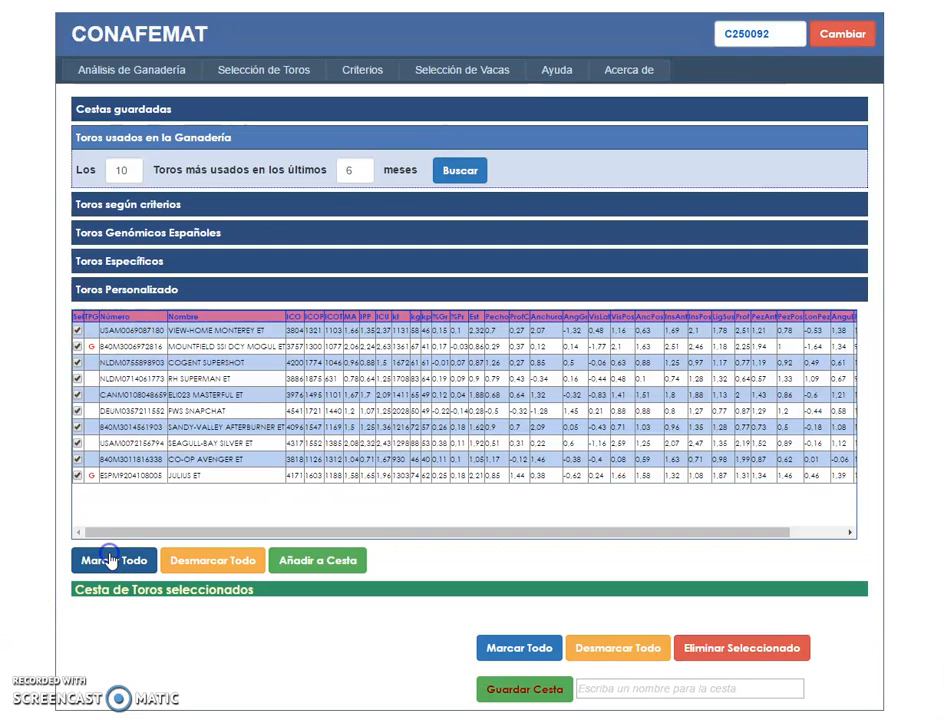
pyautogui.click(329, 563)
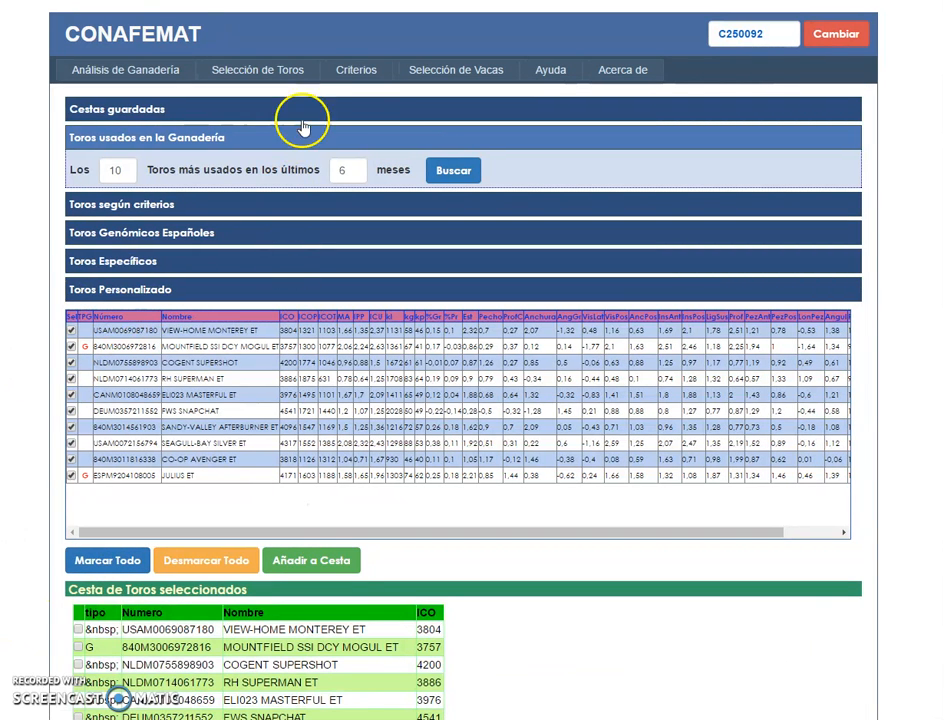
# - Generate the suggested basic general criteria for the herd in the per-trait criteria
pyautogui.click(358, 76)
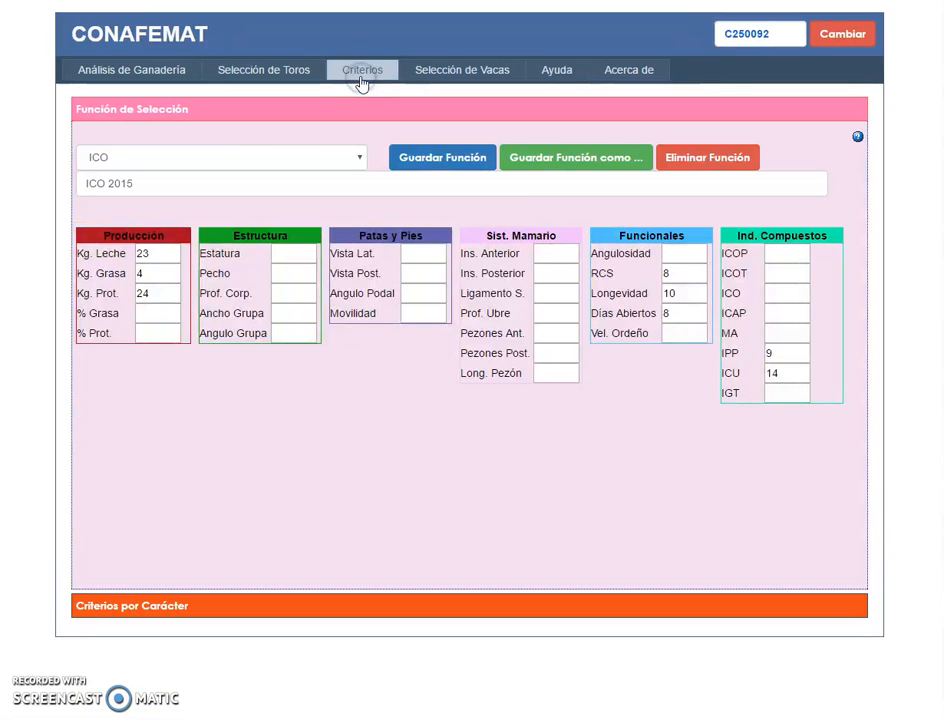
pyautogui.click(160, 613)
pyautogui.click(568, 322)
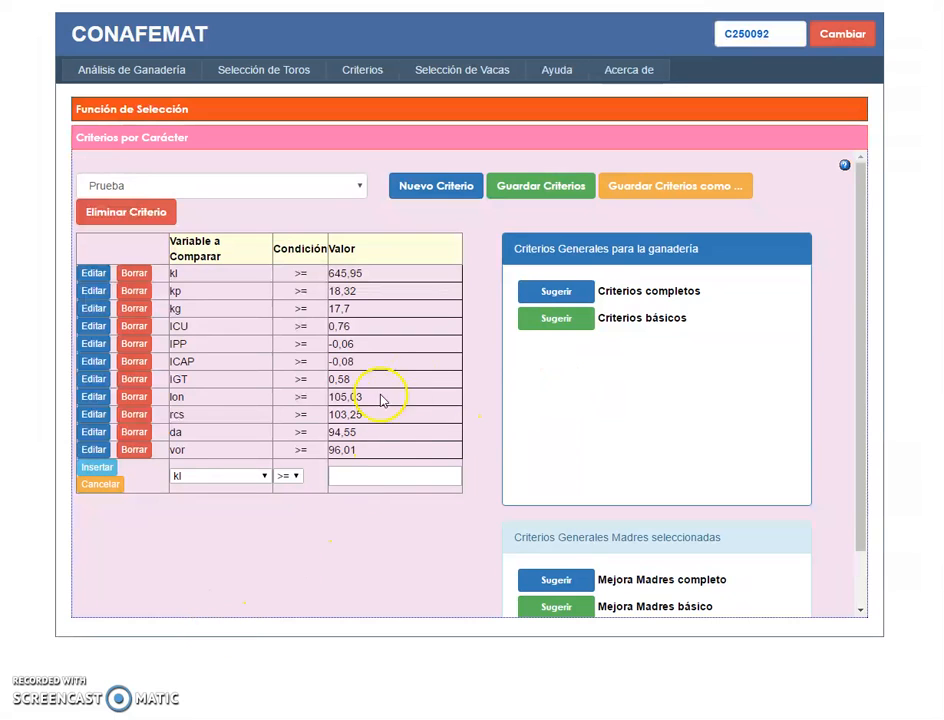
# - Examine the trait weights of the ICO, TPI (Aprox) and NVI aprox selection functions and compare them with the per-trait criteria
pyautogui.click(184, 112)
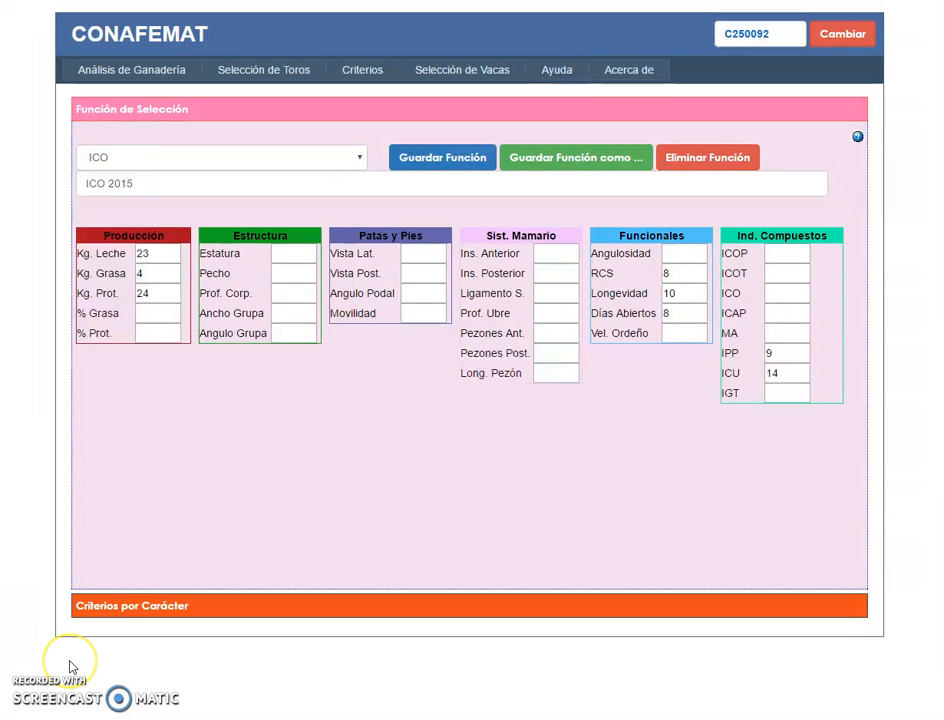
pyautogui.click(95, 158)
pyautogui.click(101, 157)
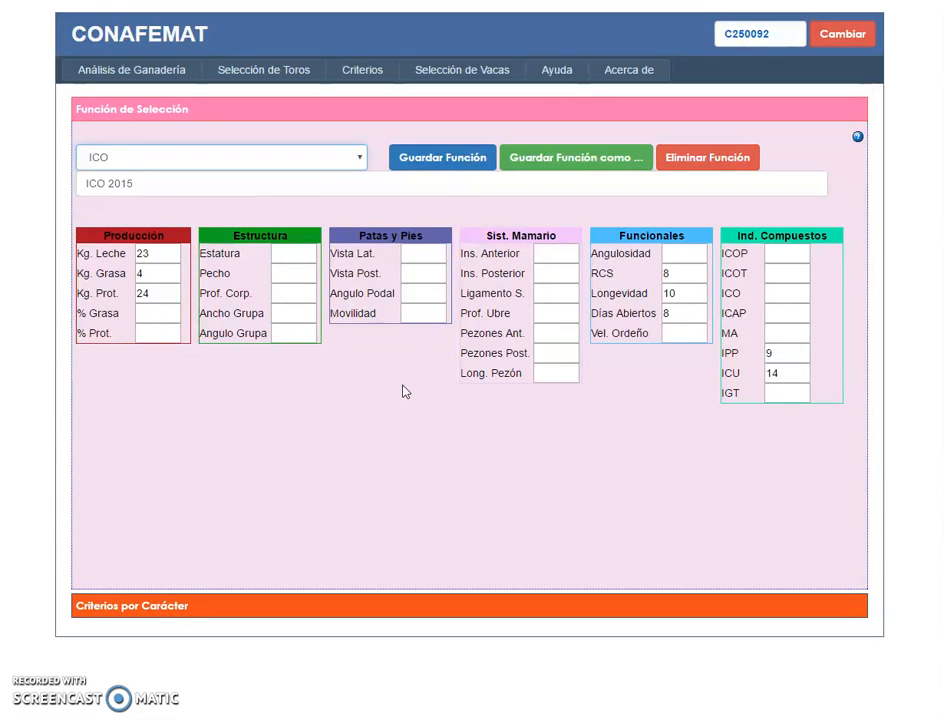
pyautogui.click(145, 608)
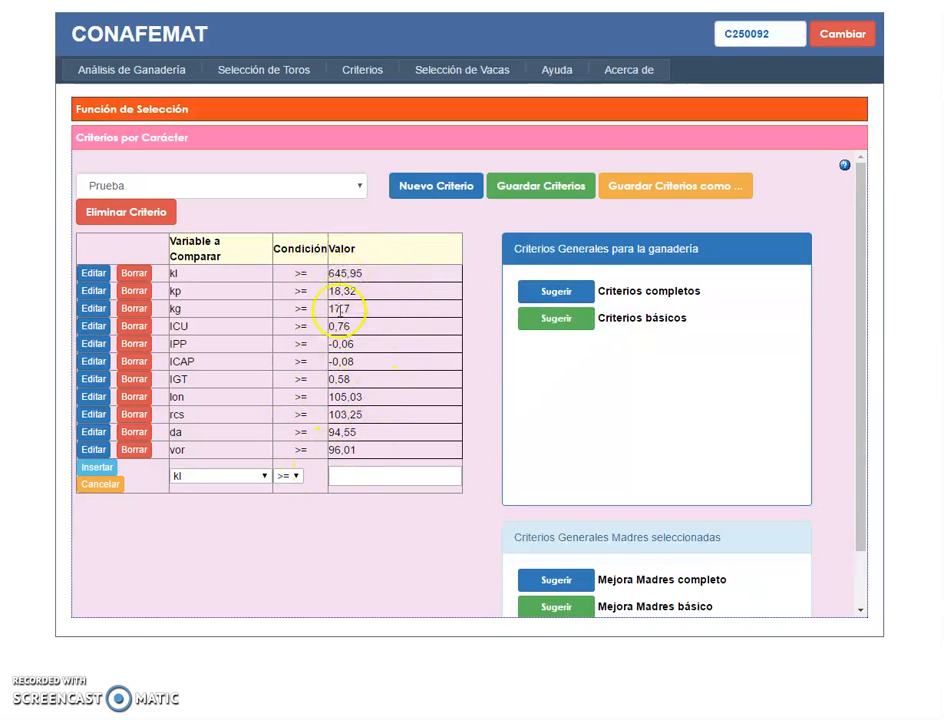
pyautogui.click(166, 110)
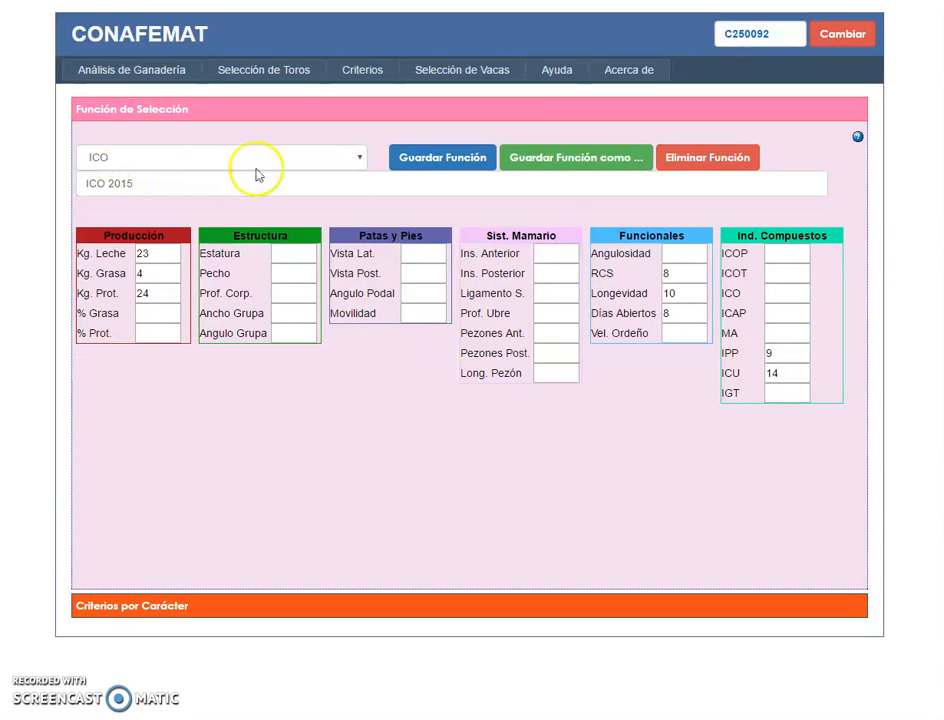
pyautogui.click(350, 157)
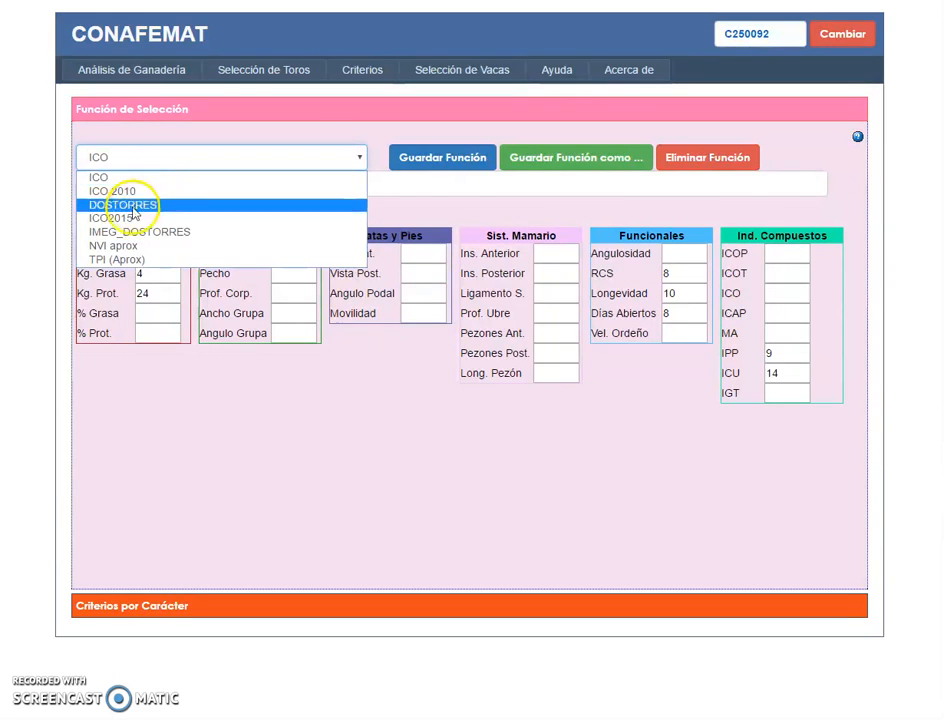
pyautogui.click(95, 258)
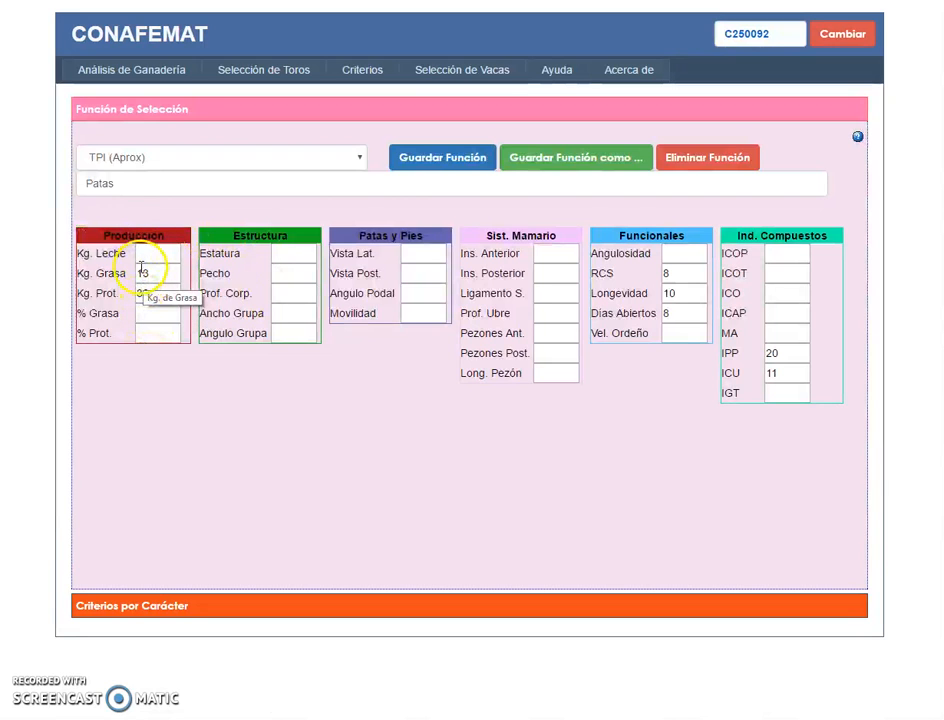
pyautogui.click(157, 255)
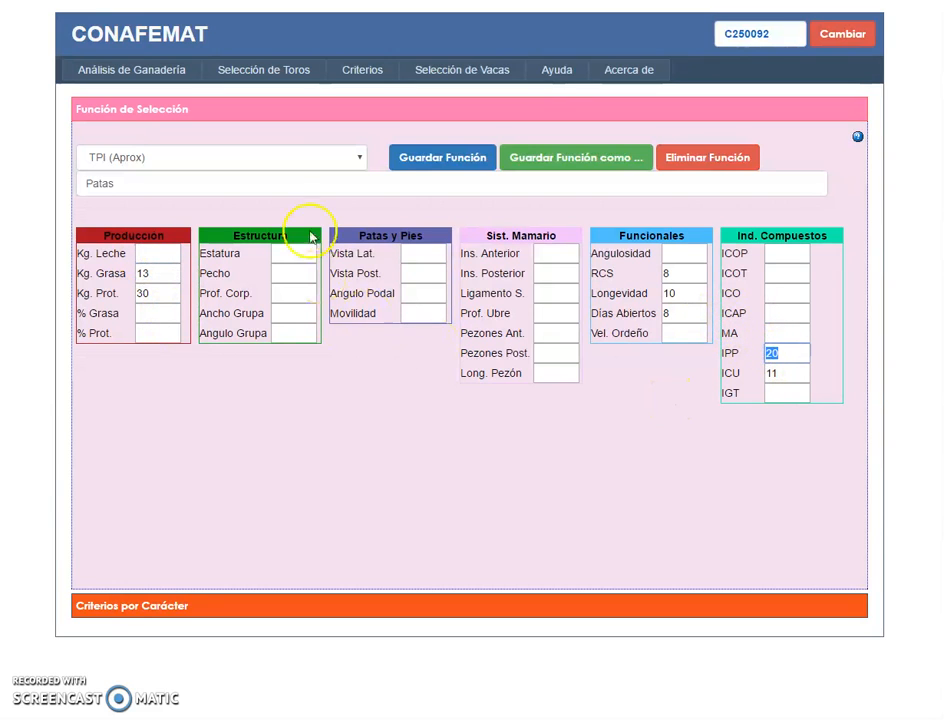
pyautogui.click(348, 158)
pyautogui.click(100, 244)
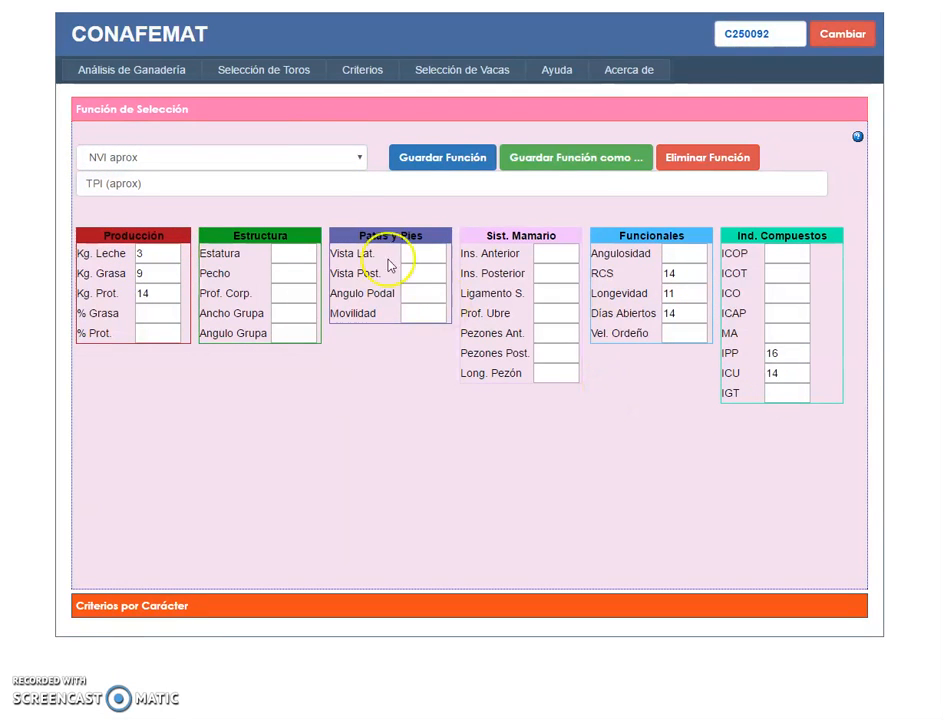
pyautogui.click(350, 160)
pyautogui.click(206, 177)
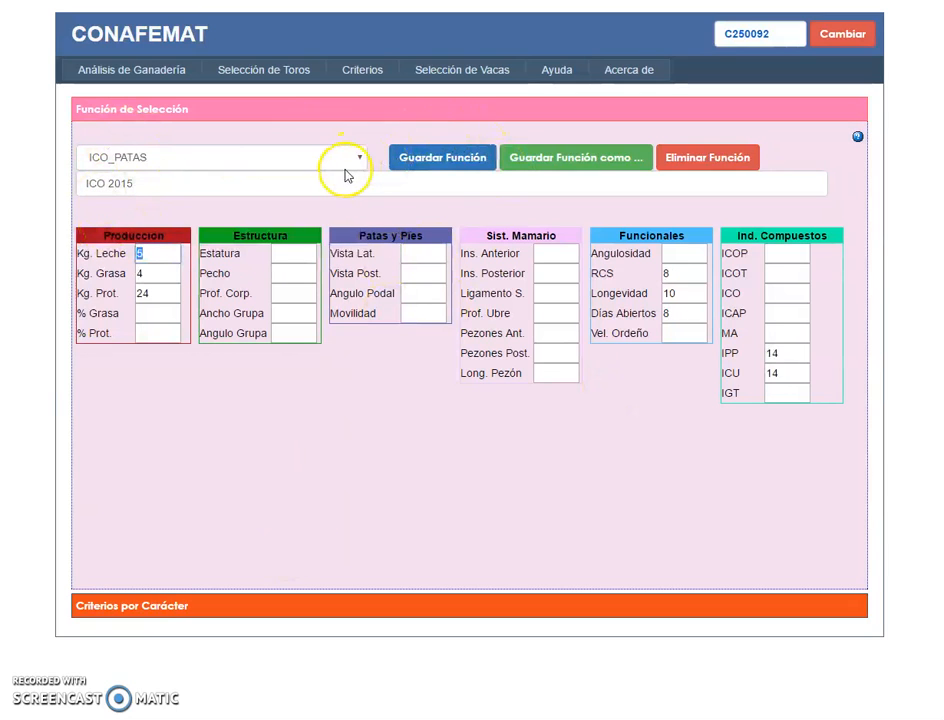
# - Load the ICO selection function and set Kg. Leche to 25, Kg. Grasa to 2, Kg. Prot. to 20 and Días Abiertos to 12
pyautogui.click(338, 161)
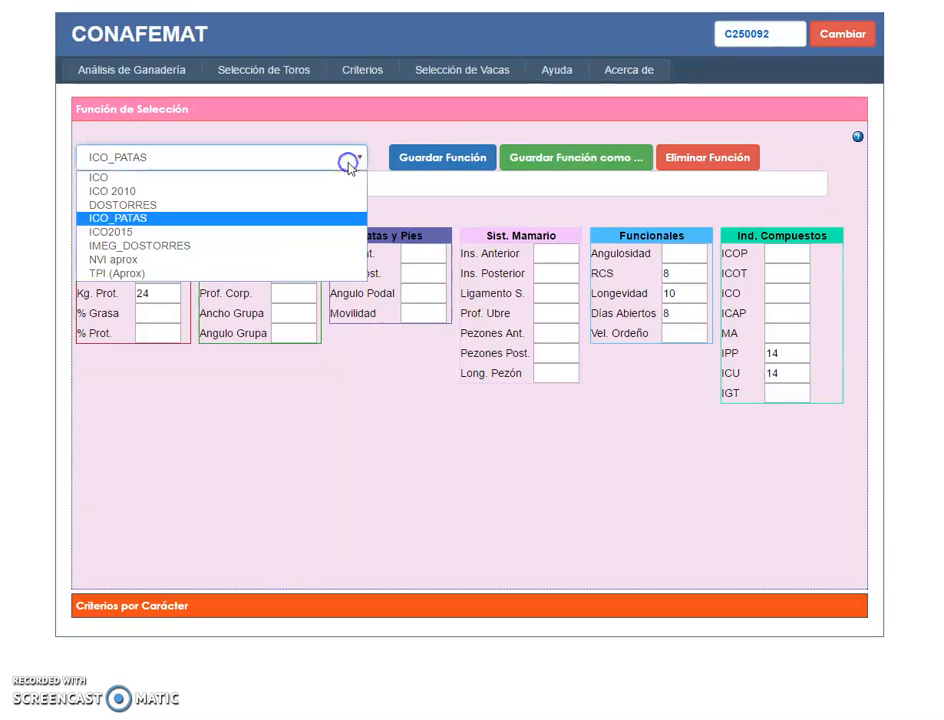
pyautogui.click(310, 168)
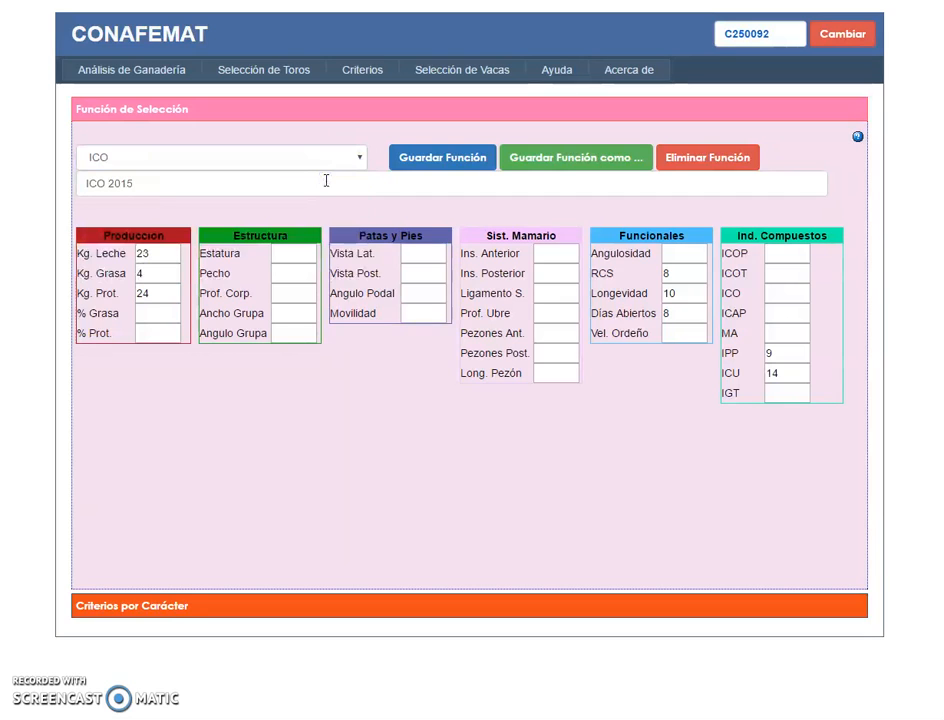
pyautogui.moveTo(162, 254); pyautogui.dragTo(130, 254)
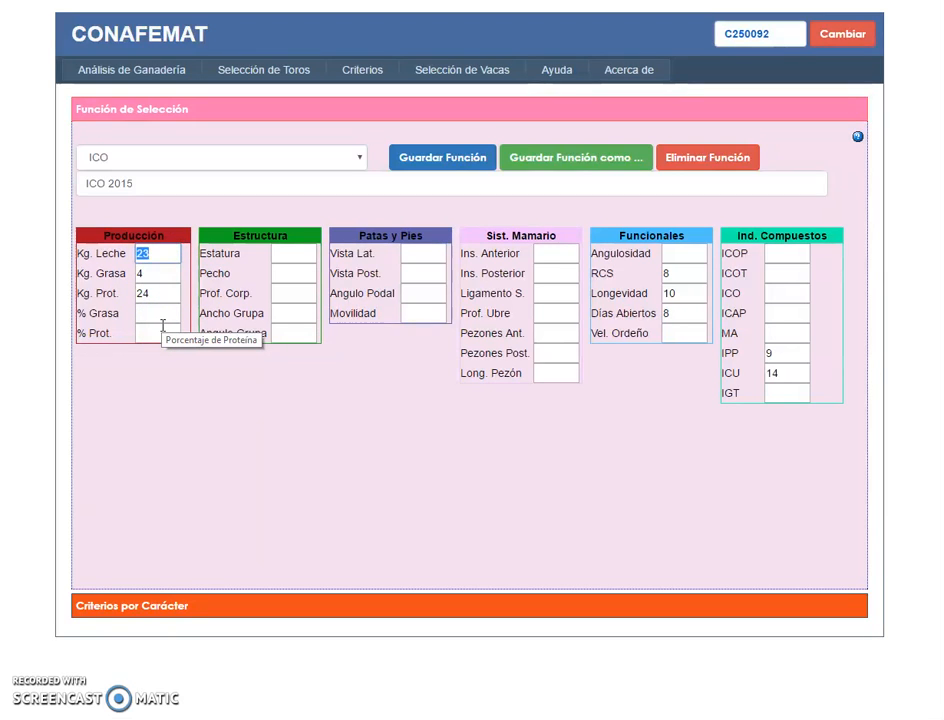
pyautogui.write('25')
pyautogui.moveTo(155, 273); pyautogui.dragTo(128, 278)
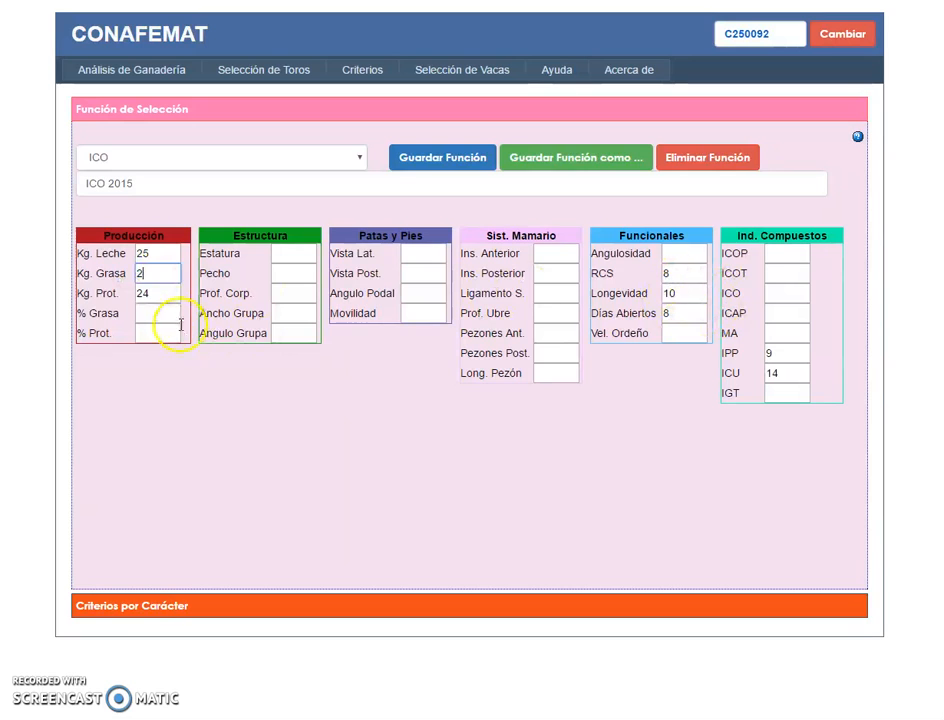
pyautogui.click(152, 293)
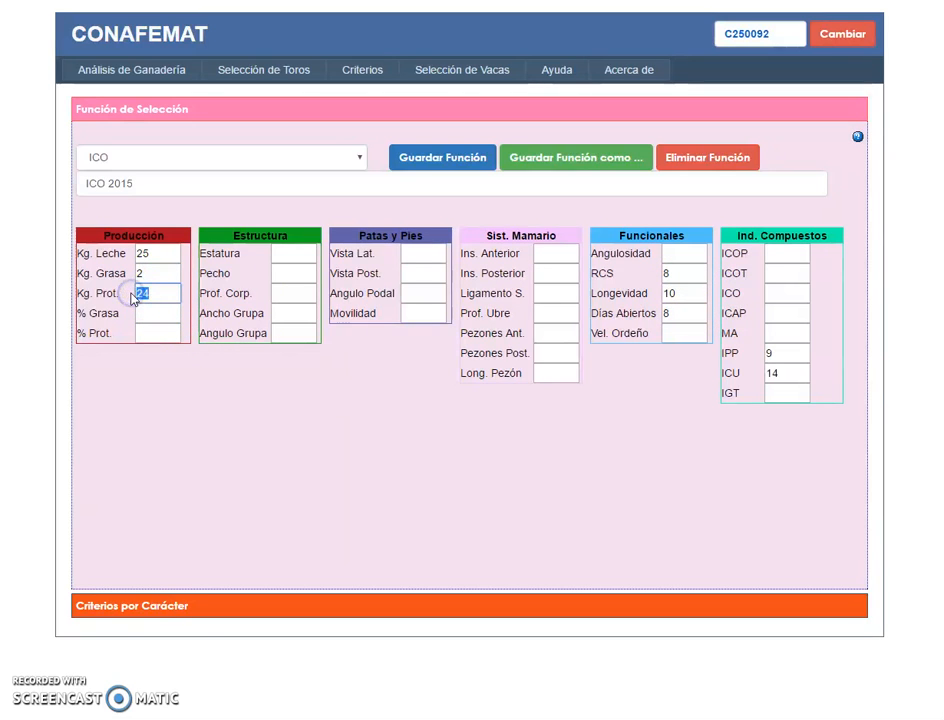
pyautogui.click(673, 311)
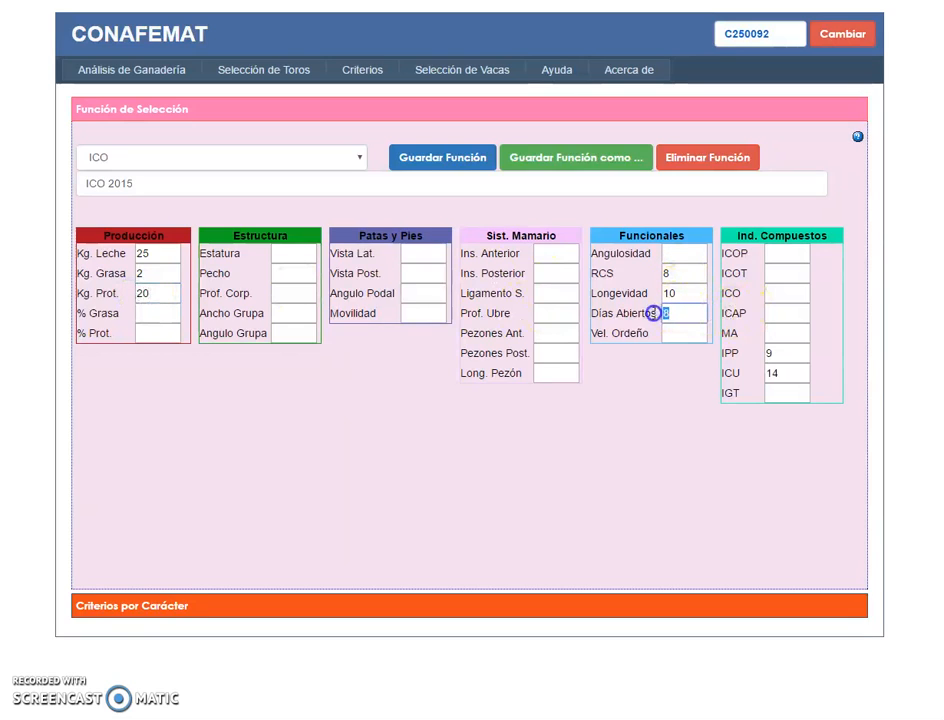
pyautogui.write('12')
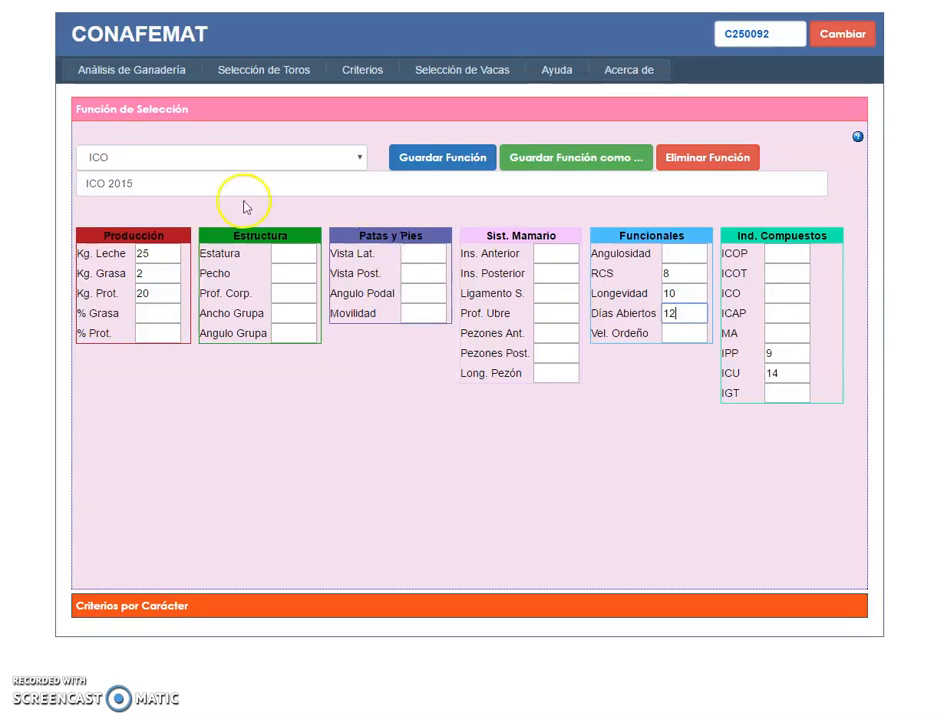
# - Save the edited weights as a new selection function named ICO_MODIFICADO and load that function
pyautogui.moveTo(143, 187); pyautogui.dragTo(70, 185)
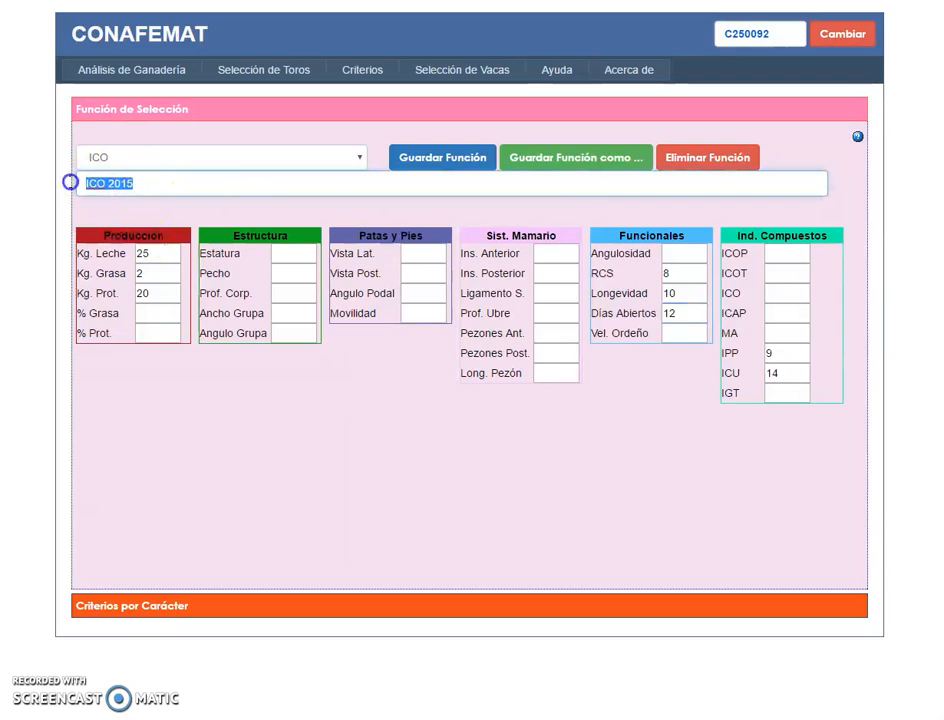
pyautogui.click(560, 163)
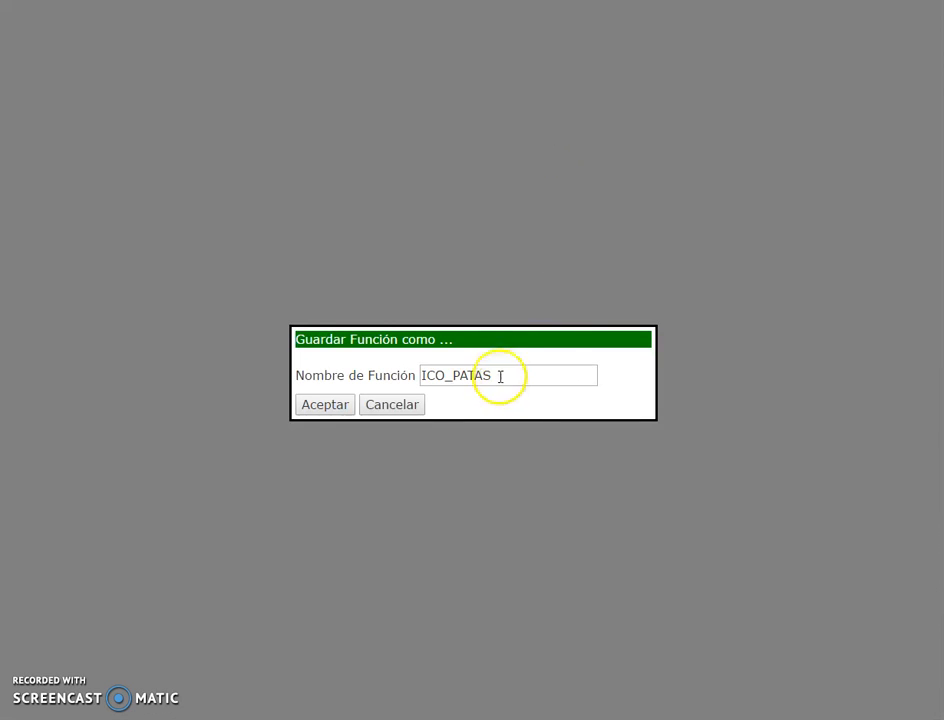
pyautogui.moveTo(499, 377); pyautogui.dragTo(448, 374)
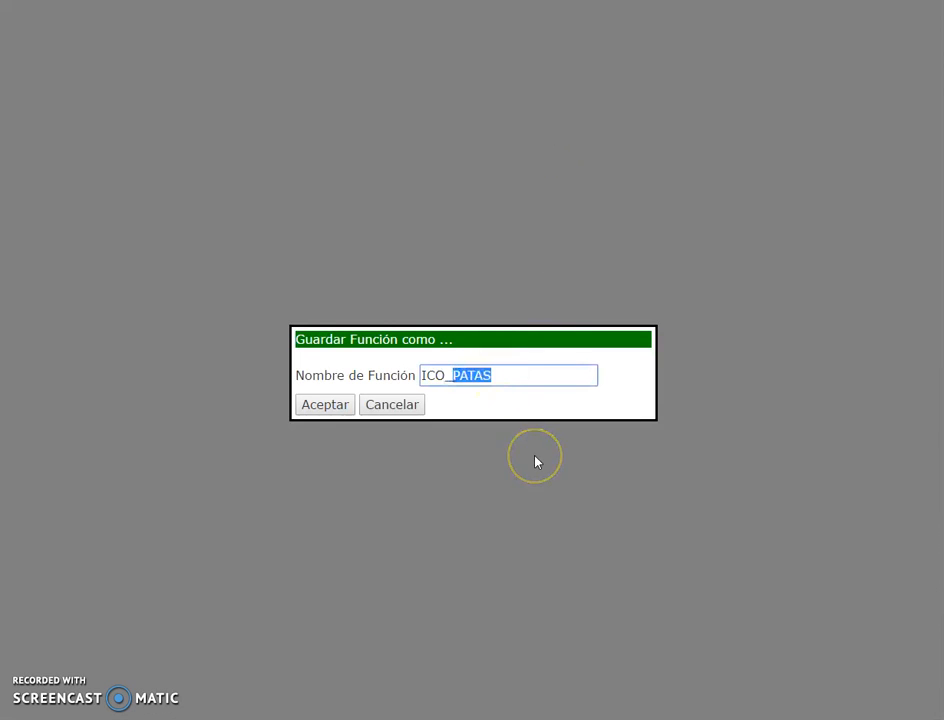
pyautogui.write('MODIFIC')
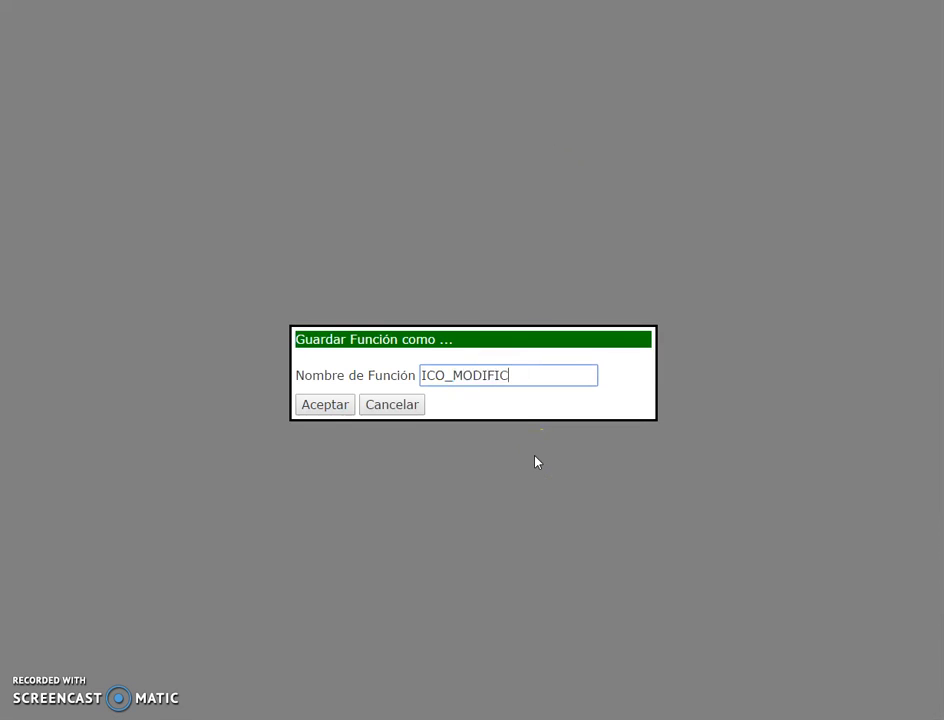
pyautogui.write('ADO')
pyautogui.click(328, 405)
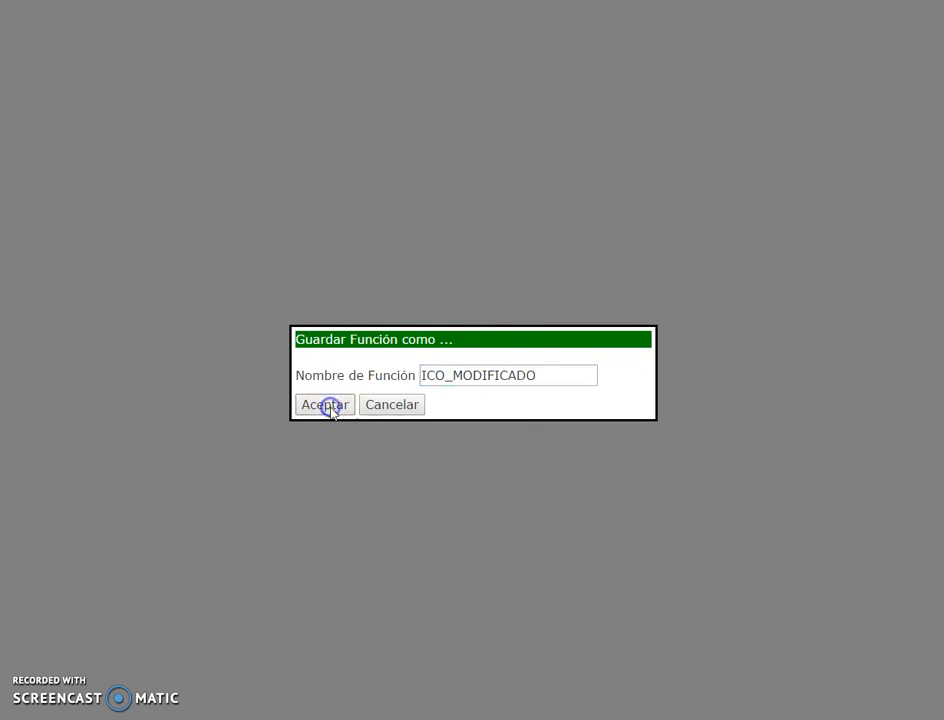
pyautogui.click(362, 158)
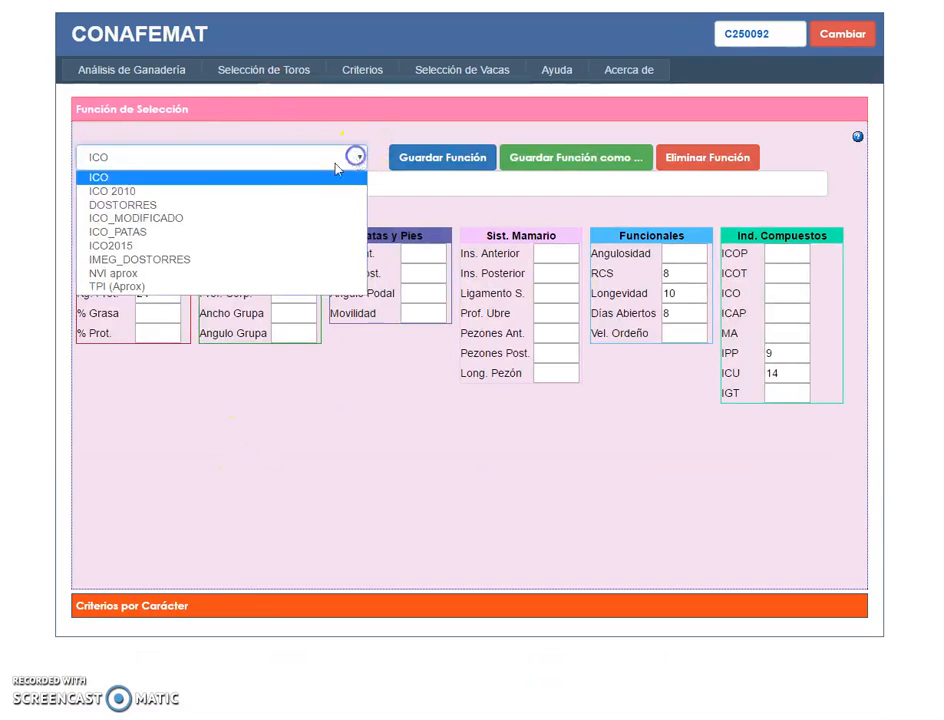
pyautogui.click(169, 217)
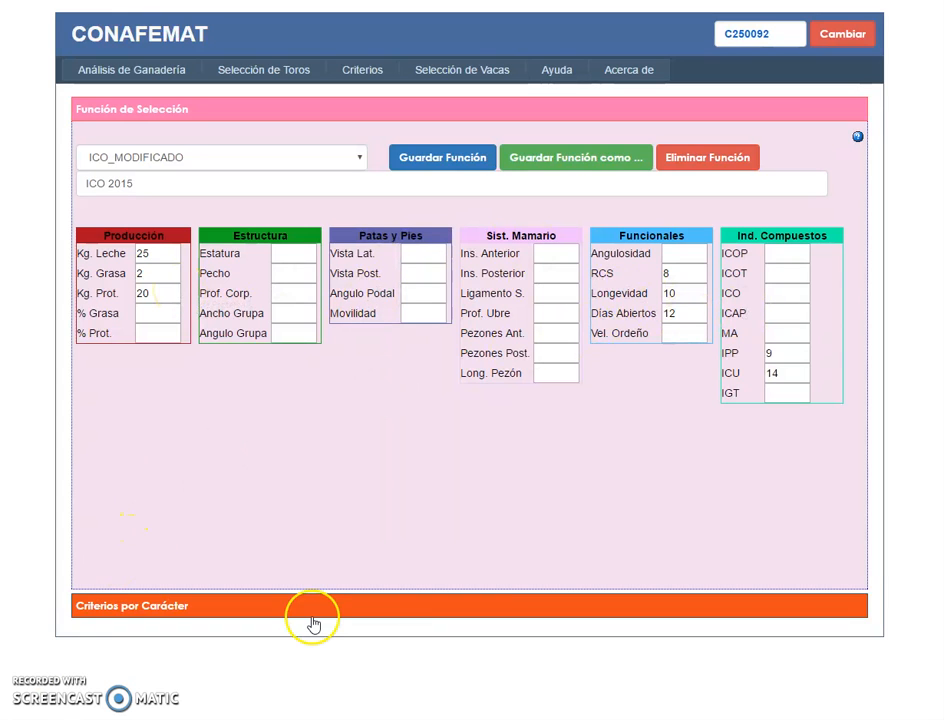
# - Mark all the loaded cows for mating and choose ICO as the selection function in the mating parameters
pyautogui.click(455, 68)
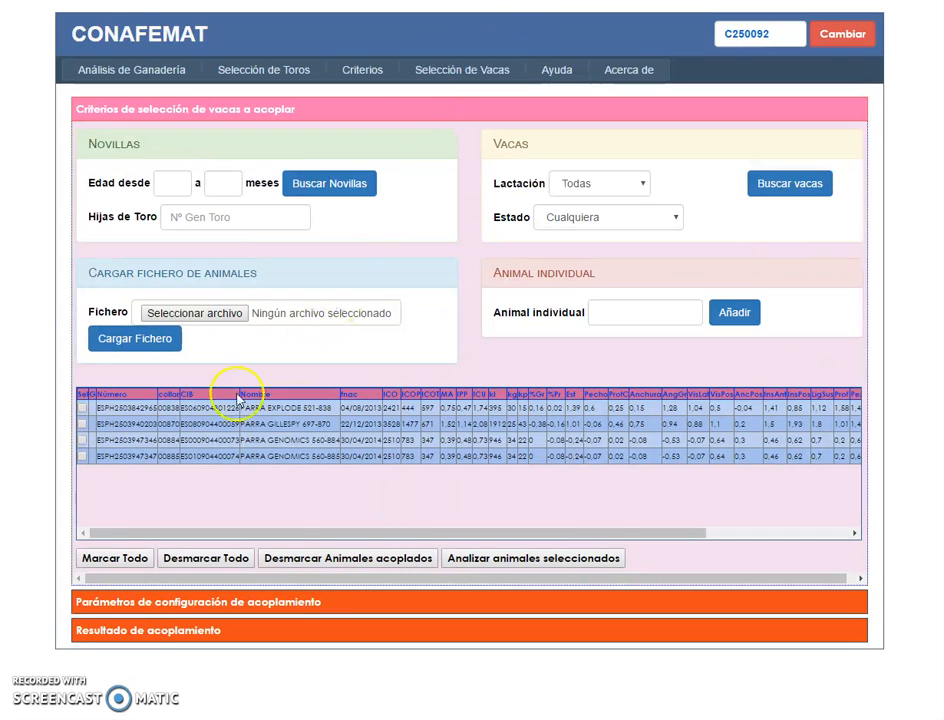
pyautogui.click(116, 558)
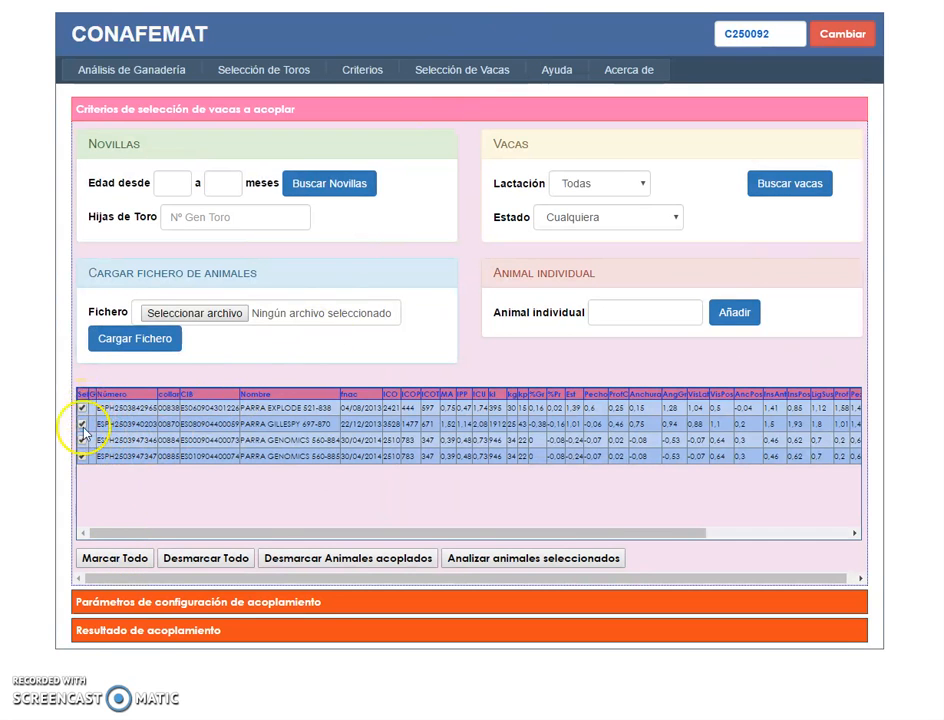
pyautogui.click(264, 603)
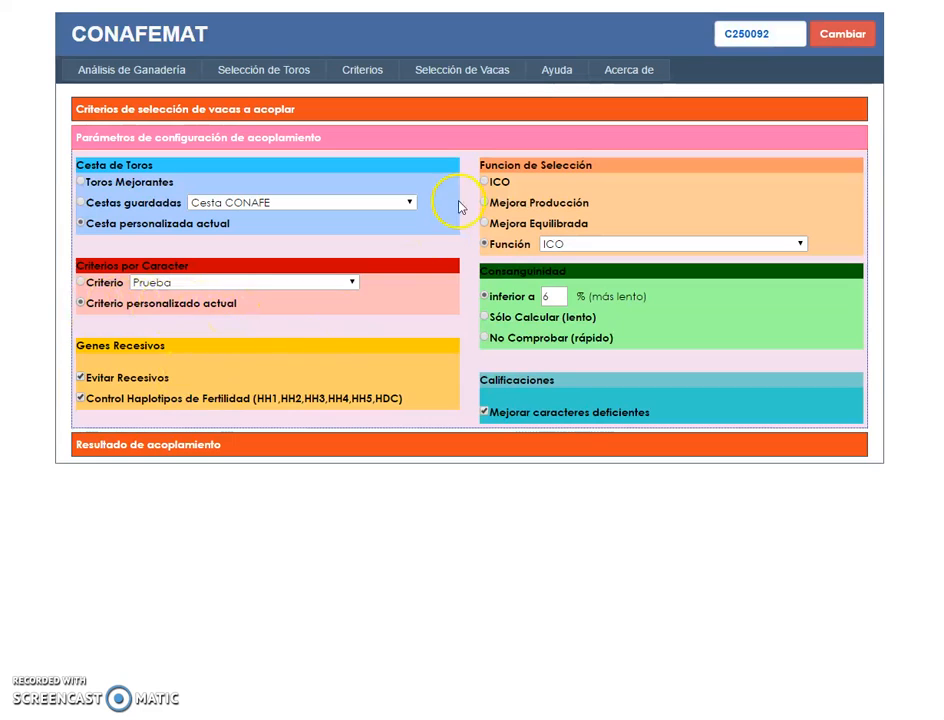
pyautogui.click(485, 183)
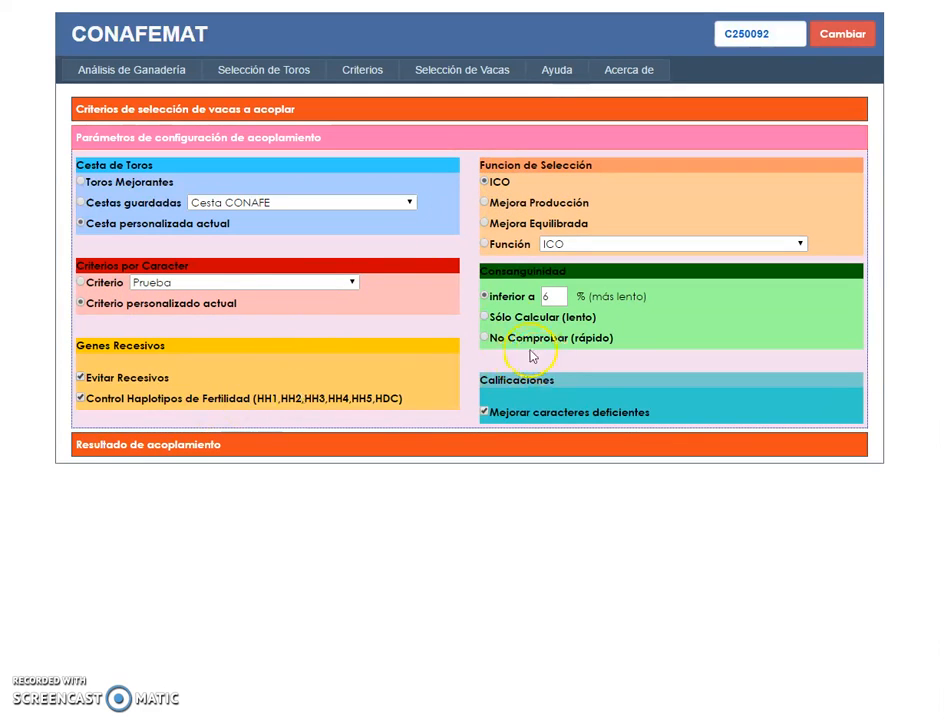
pyautogui.press('BackSpace')
pyautogui.write('5')
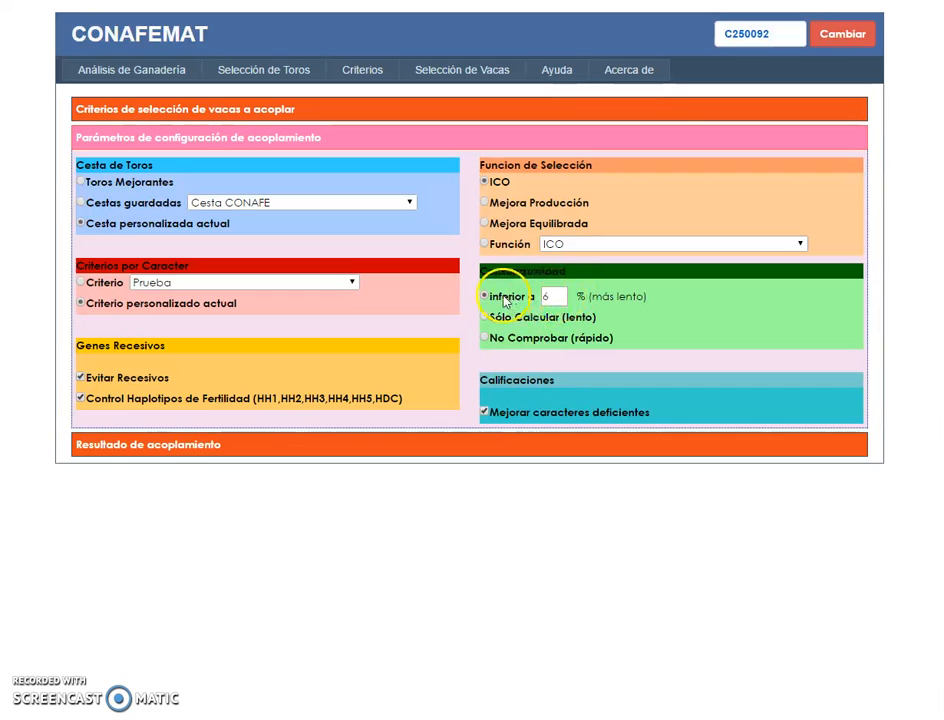
# - Calculate the matings and download the results as an Excel file
pyautogui.click(128, 446)
pyautogui.click(136, 199)
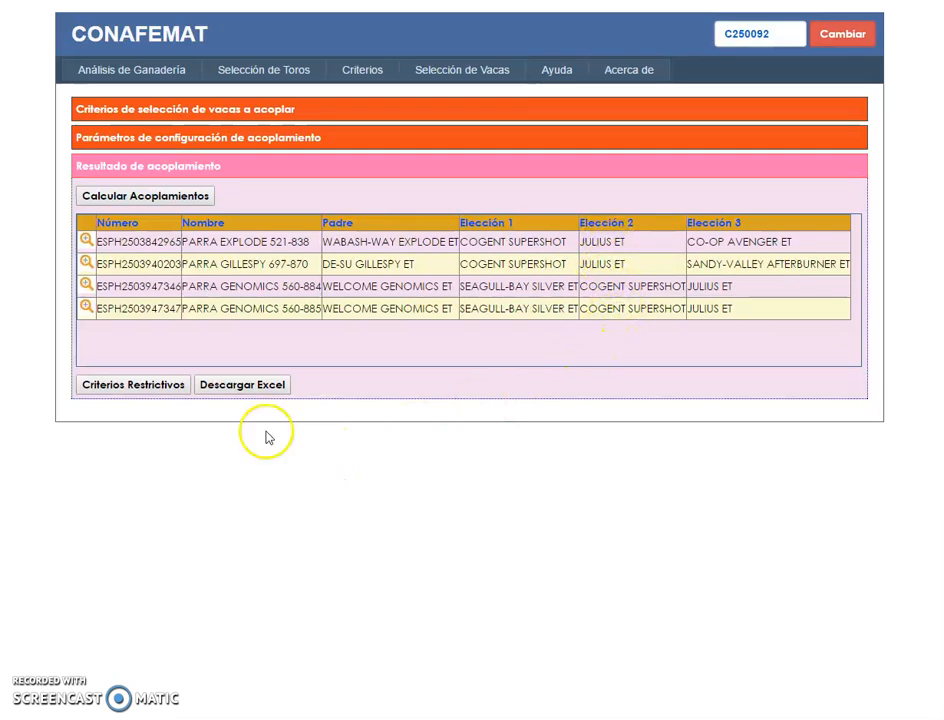
pyautogui.click(239, 388)
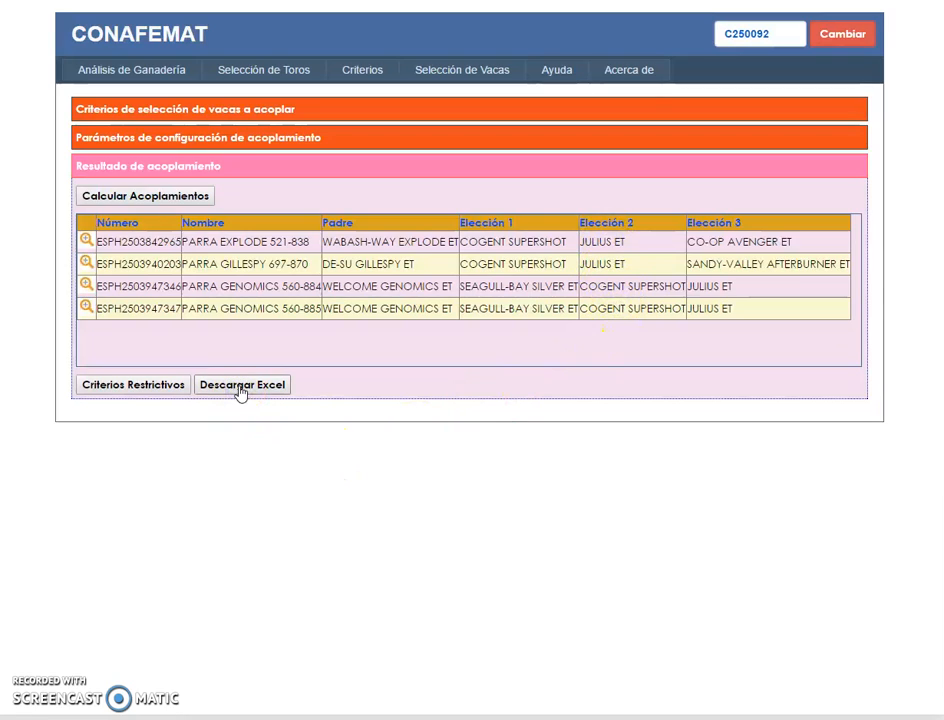
pyautogui.click(199, 391)
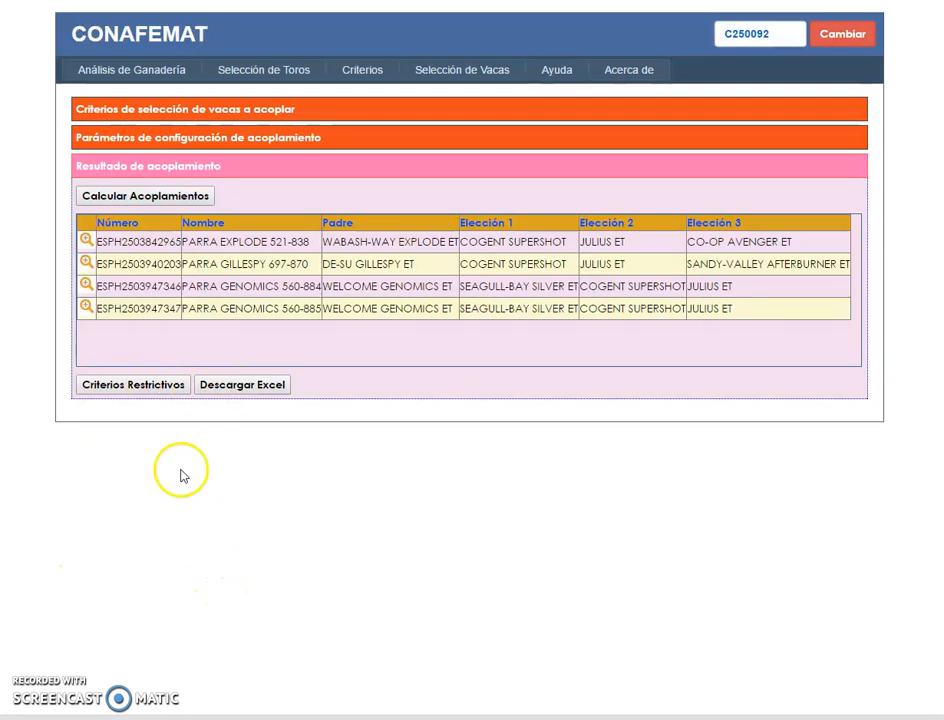
# - Change the mating selection function to the saved TPI (Aprox) function and recalculate the matings
pyautogui.click(215, 146)
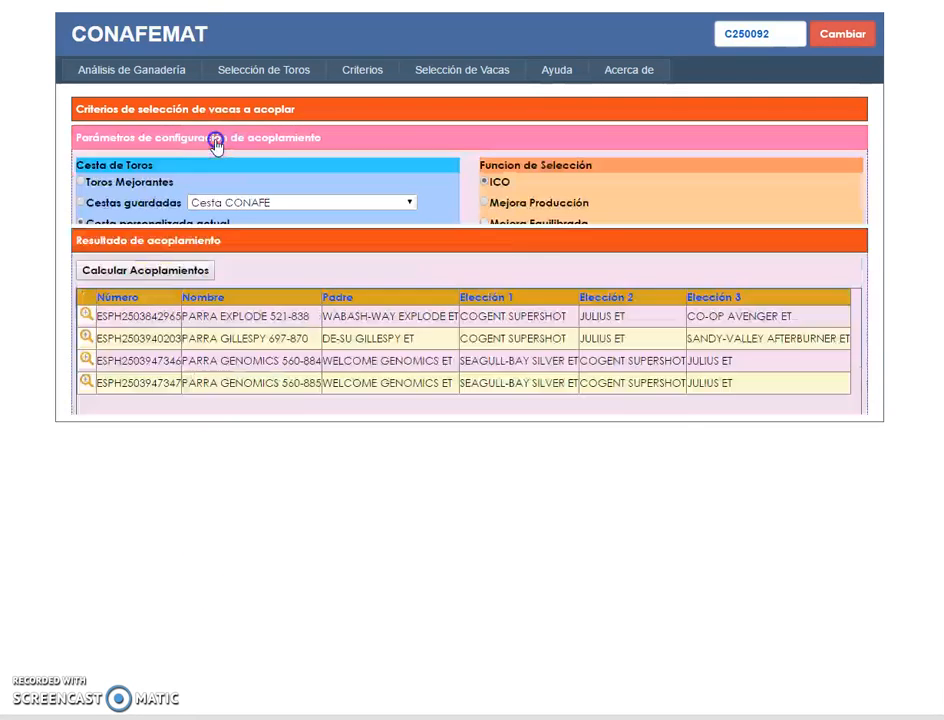
pyautogui.click(485, 244)
pyautogui.click(800, 245)
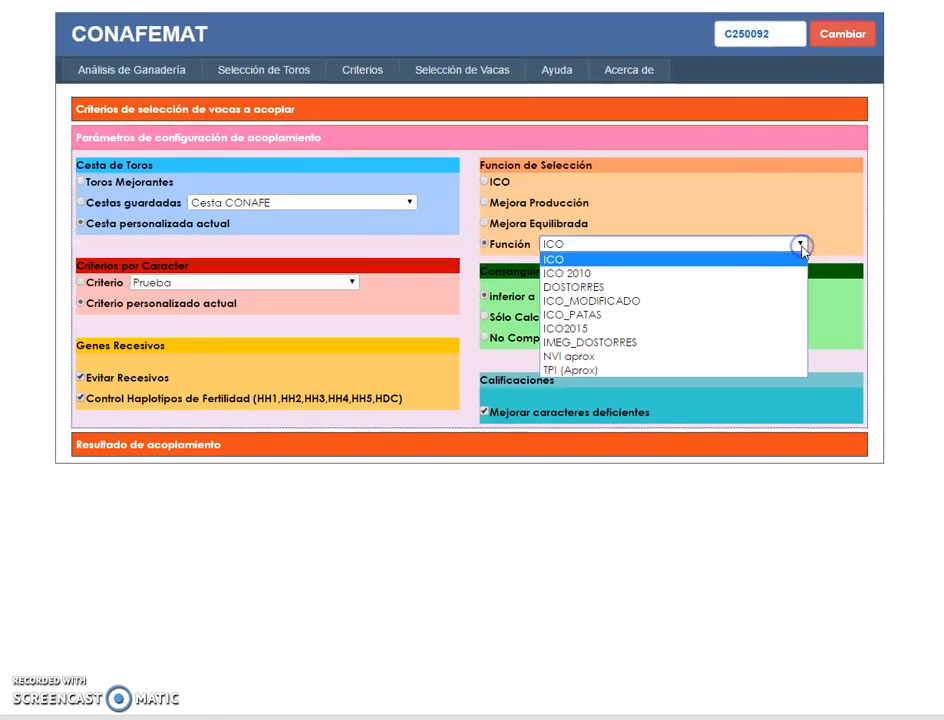
pyautogui.click(555, 372)
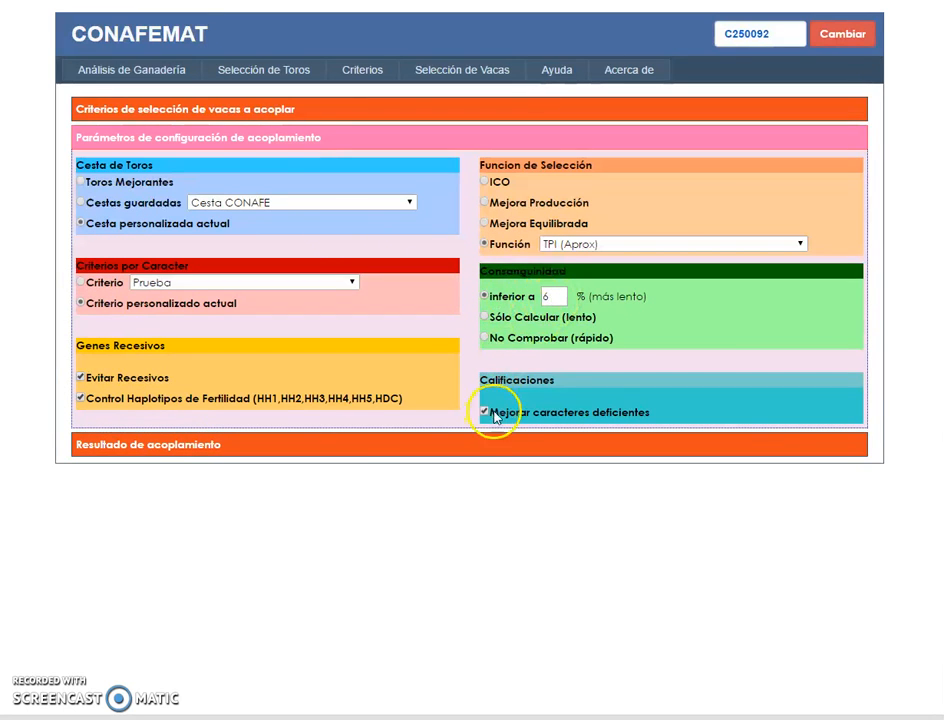
pyautogui.click(124, 451)
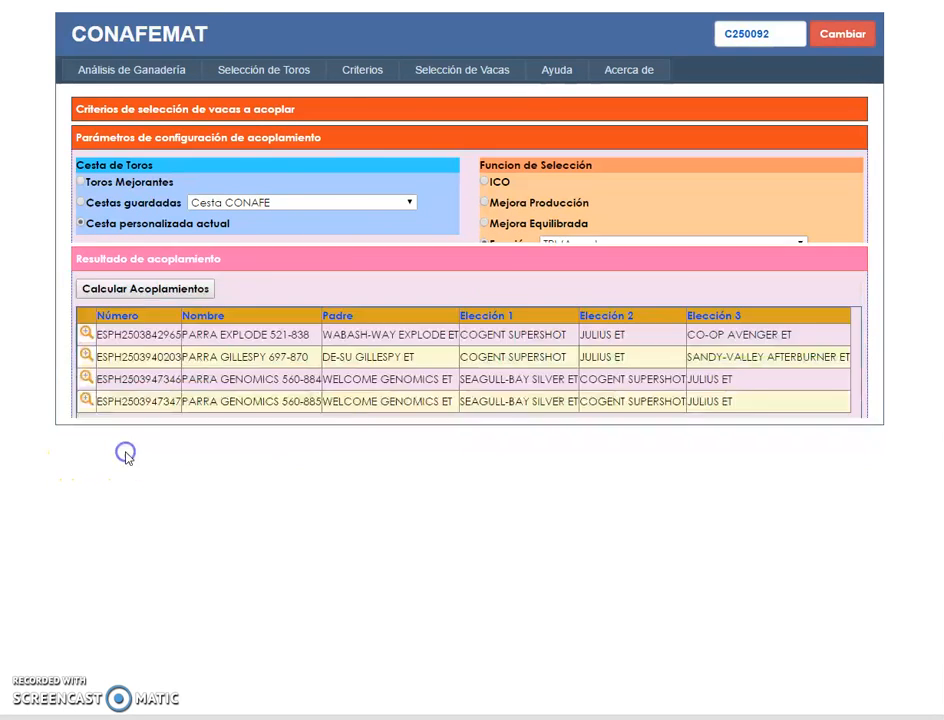
pyautogui.click(166, 199)
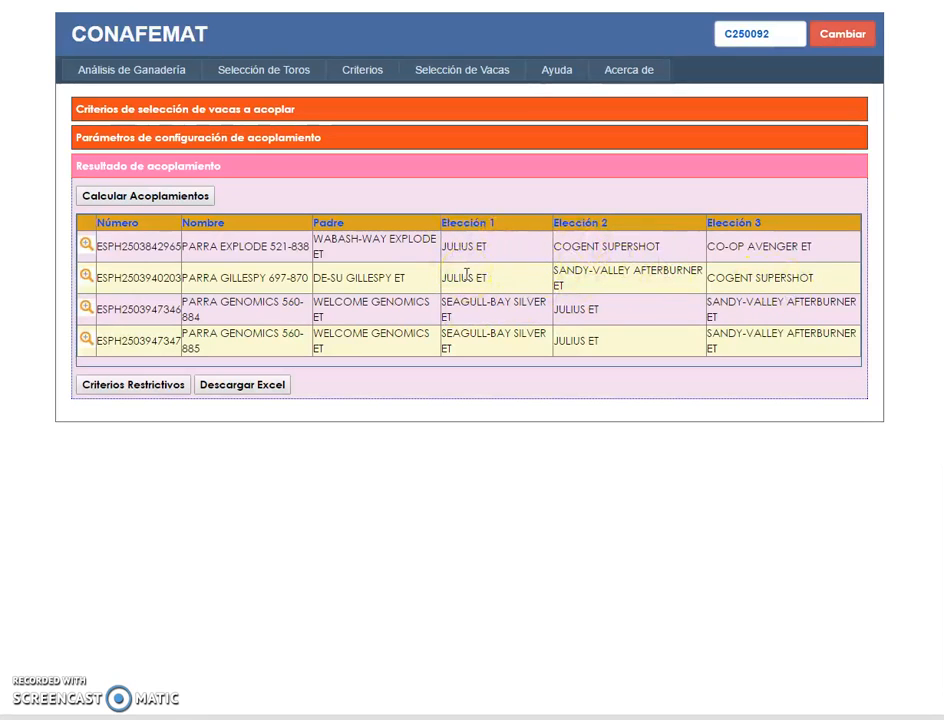
# - Open the first cow's mating details and compare the Función and ICO values across the suggested bull options
pyautogui.click(87, 247)
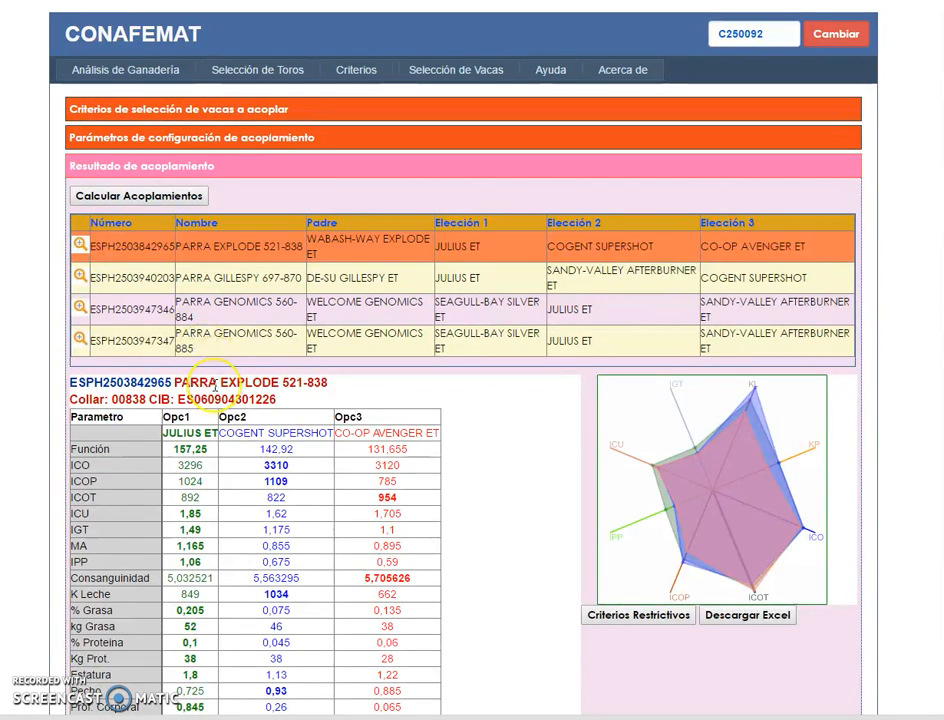
pyautogui.scroll(-3, 214, 385)
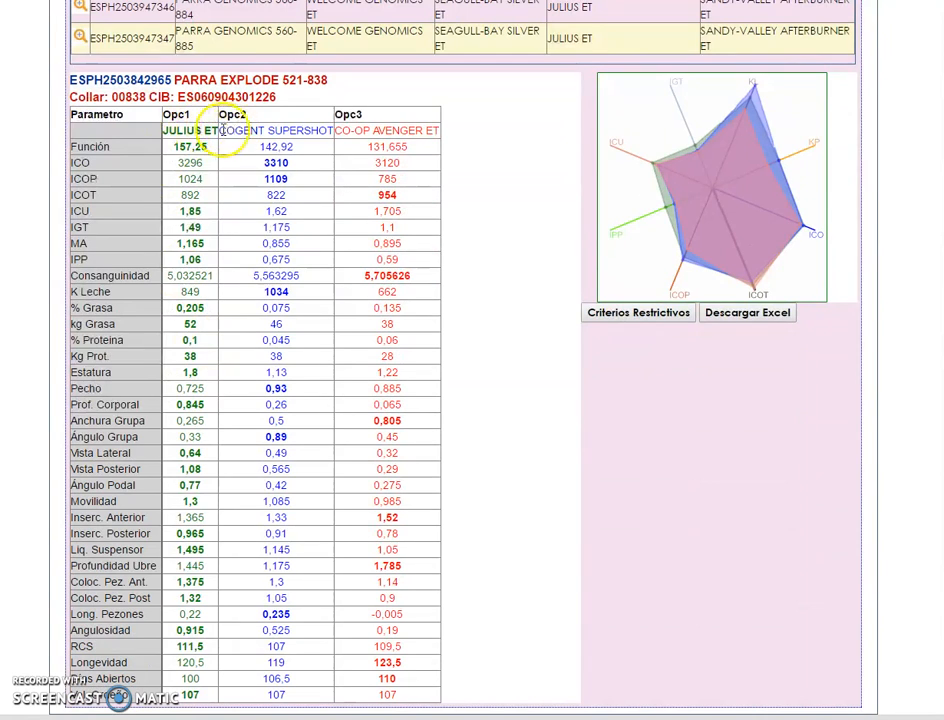
pyautogui.moveTo(127, 153); pyautogui.dragTo(73, 147)
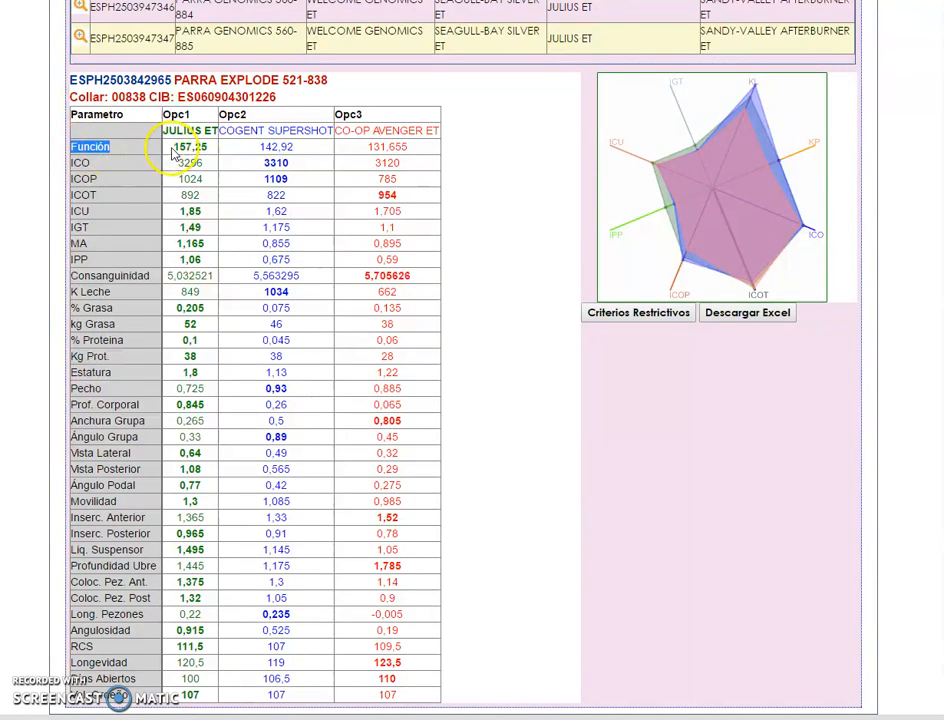
pyautogui.moveTo(175, 146); pyautogui.dragTo(300, 148)
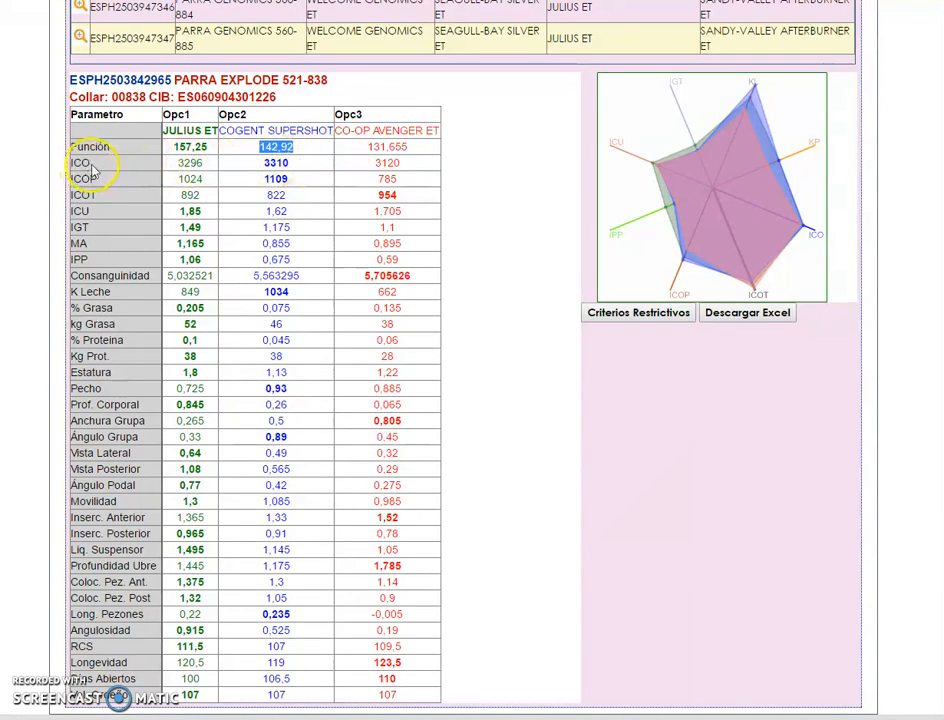
pyautogui.moveTo(92, 168); pyautogui.dragTo(70, 162)
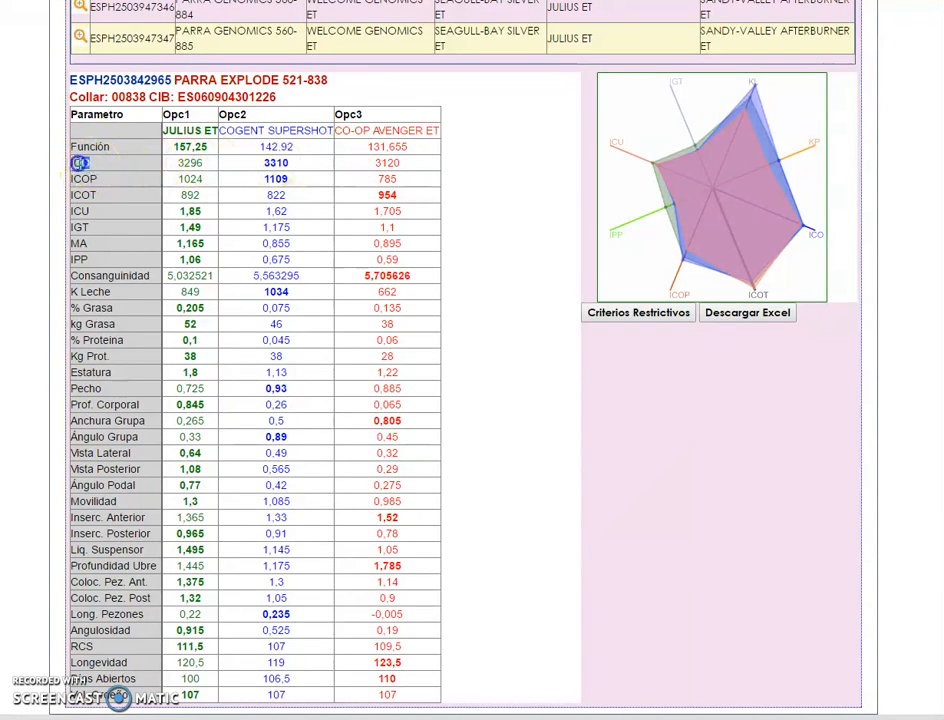
pyautogui.doubleClick(272, 163)
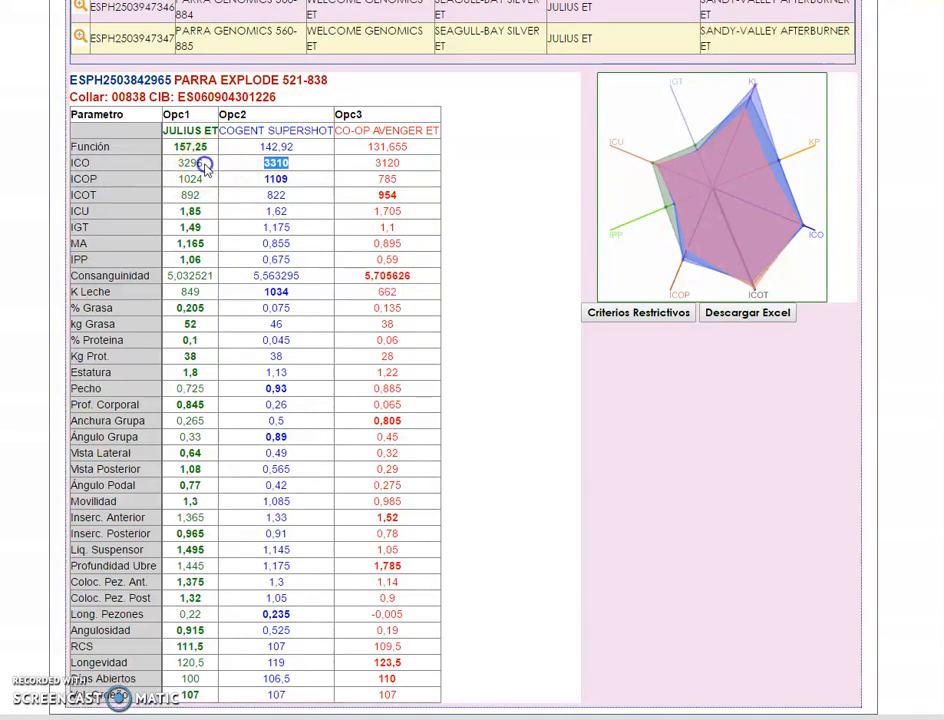
pyautogui.moveTo(205, 168); pyautogui.dragTo(178, 165)
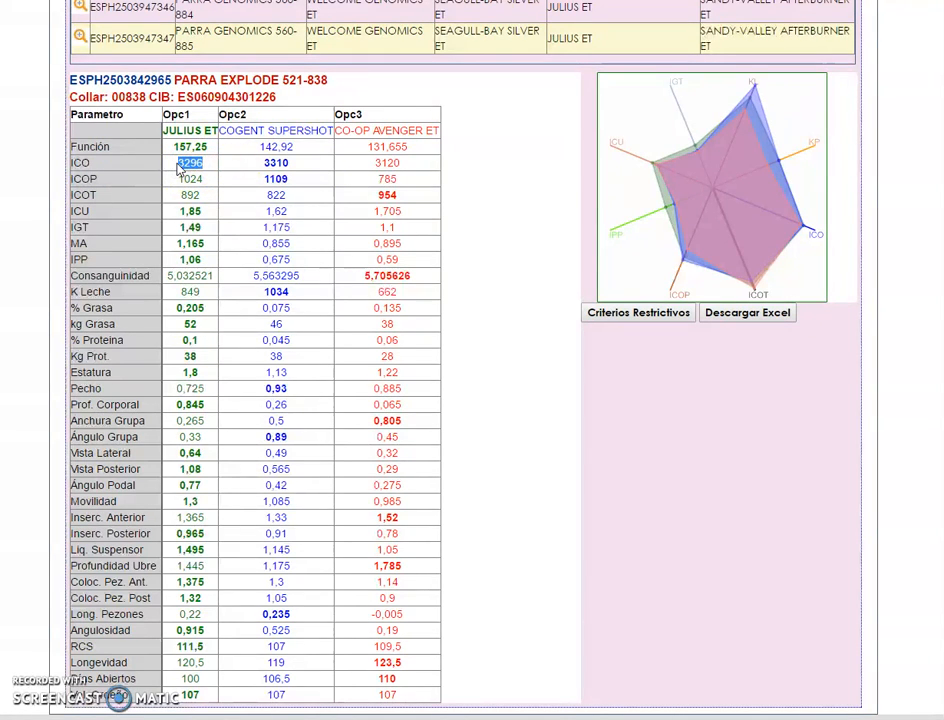
pyautogui.scroll(3, 154, 206)
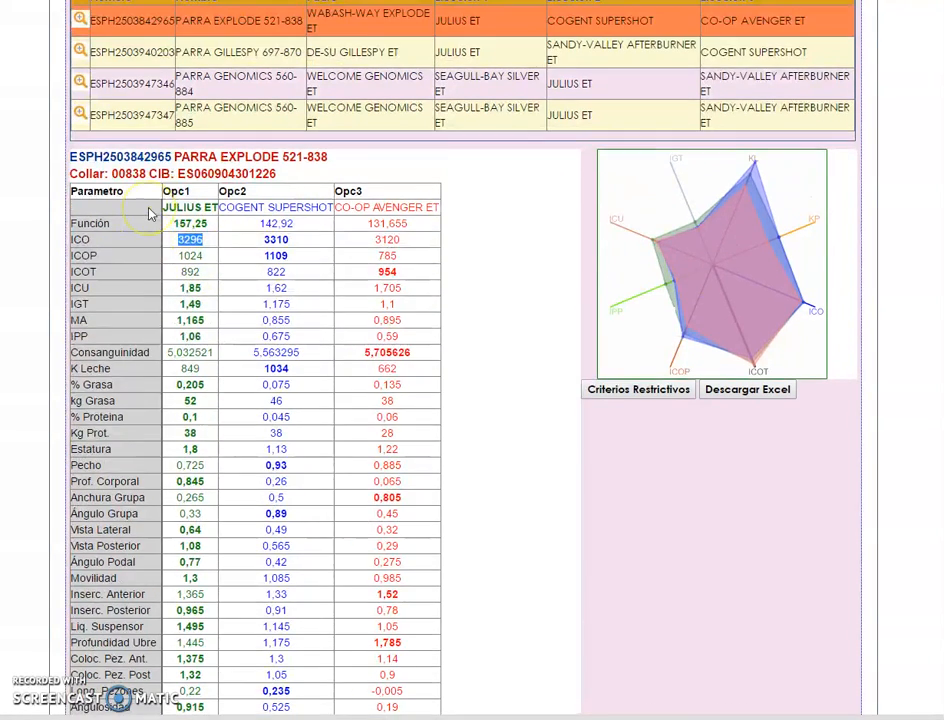